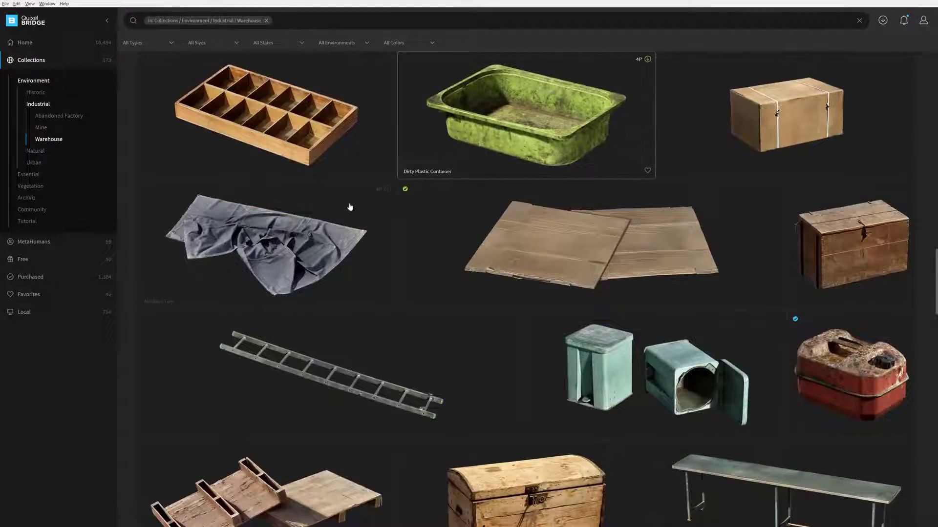
Download the Wrinkled Tarp and export it to Unreal Engine.
click(350, 207)
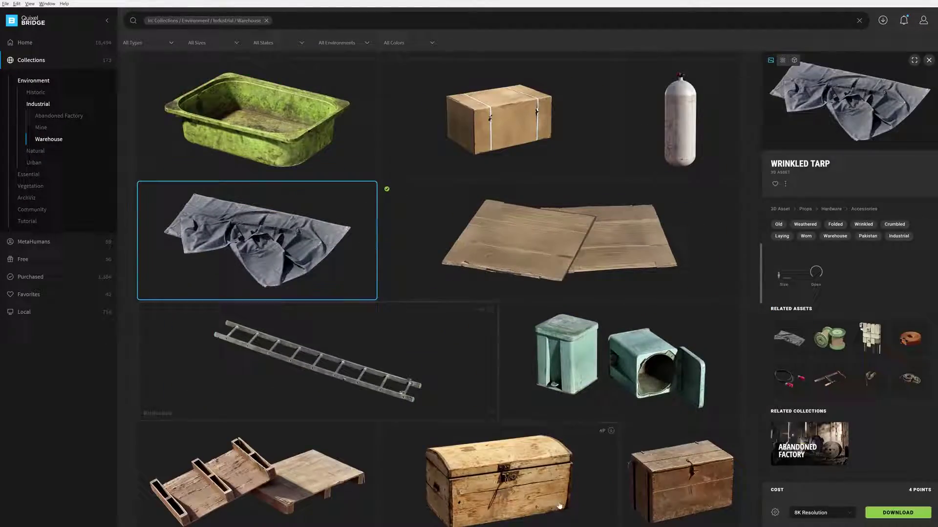
click(889, 513)
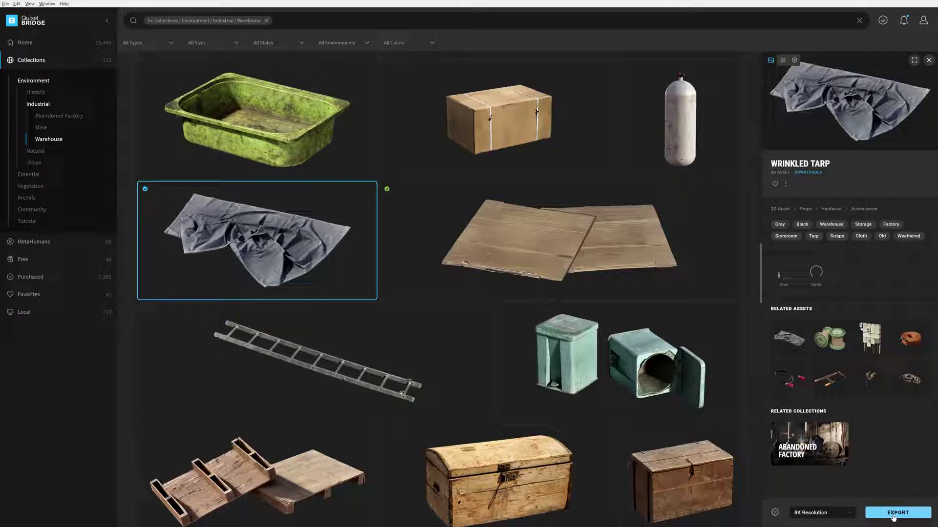
click(893, 517)
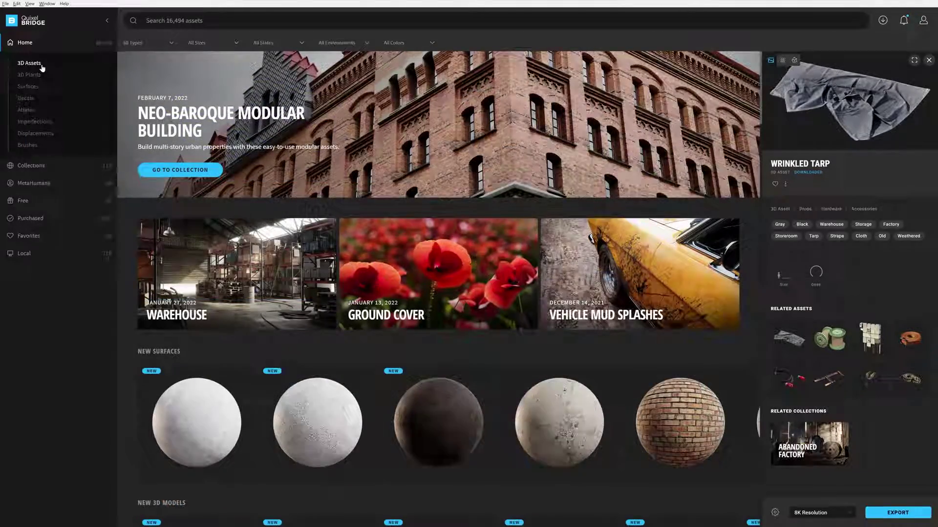
Browse 3D Assets > 3D Plants and open the Dead Shrubs details.
click(29, 62)
scroll(256, 351, down, 10)
click(26, 169)
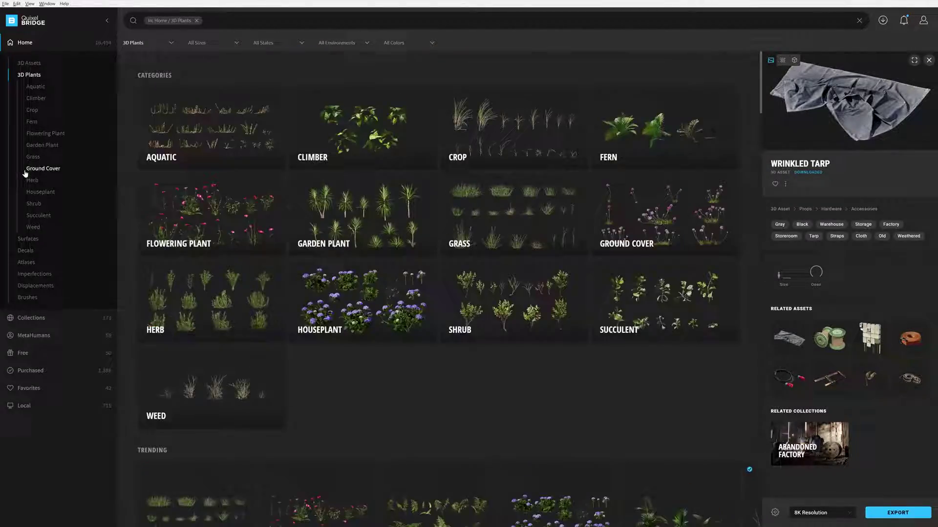
scroll(438, 350, down, 10)
scroll(438, 349, down, 1)
click(438, 350)
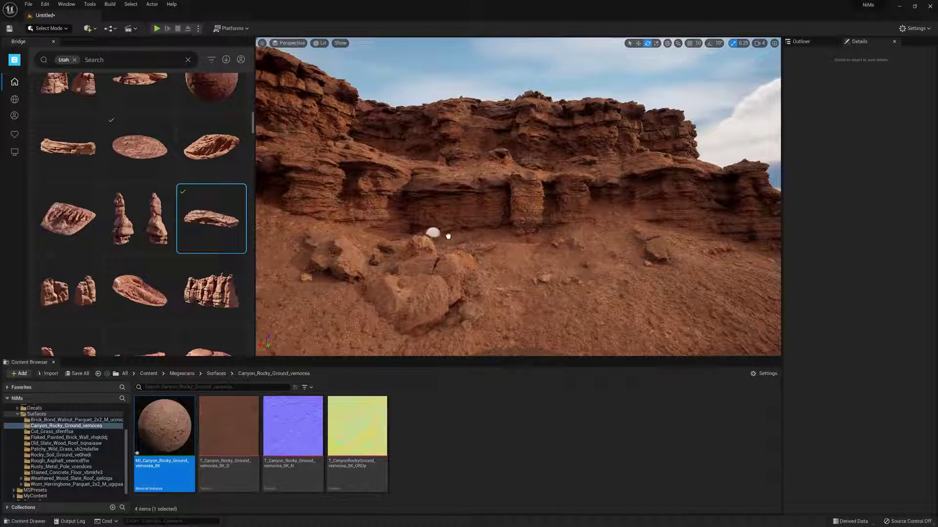
Place two sandstone rocks in the canyon level, turning one to 56.25° and scaling it to 1.25.
drag(448, 237, 515, 239)
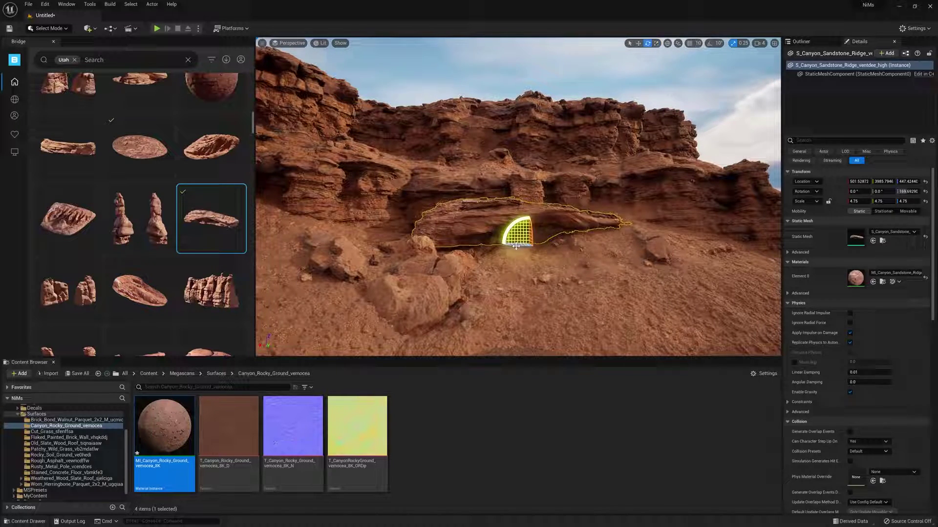
key(Escape)
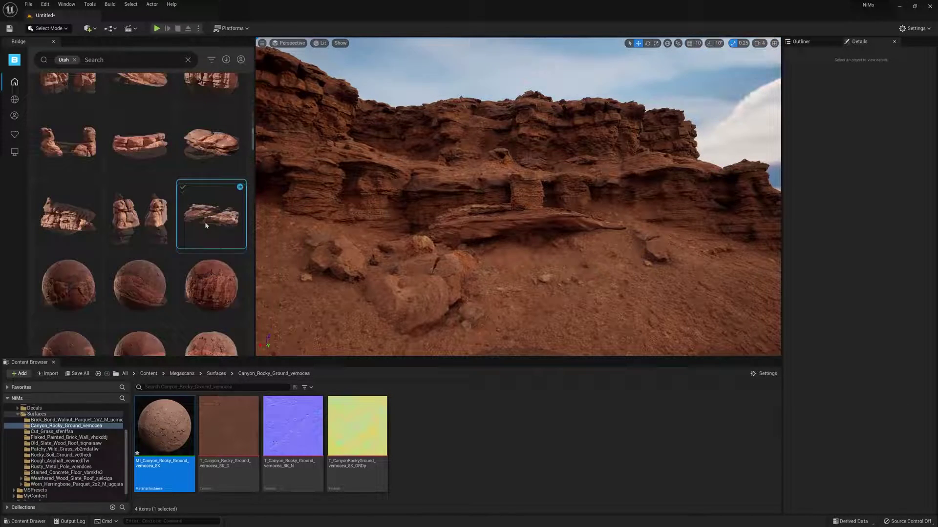
drag(205, 222, 381, 232)
key(e)
key(r)
key(w)
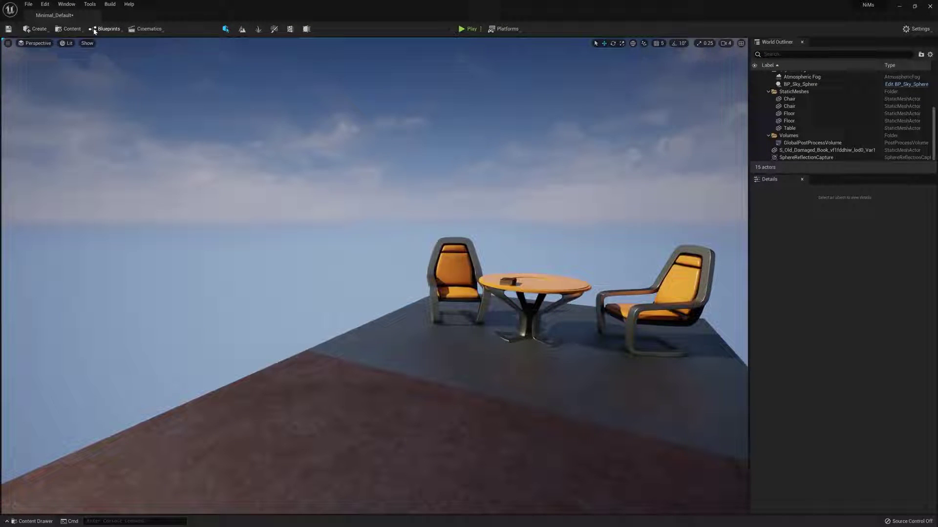
Launch Quixel Bridge from the Content toolbar dropdown.
click(71, 29)
click(91, 111)
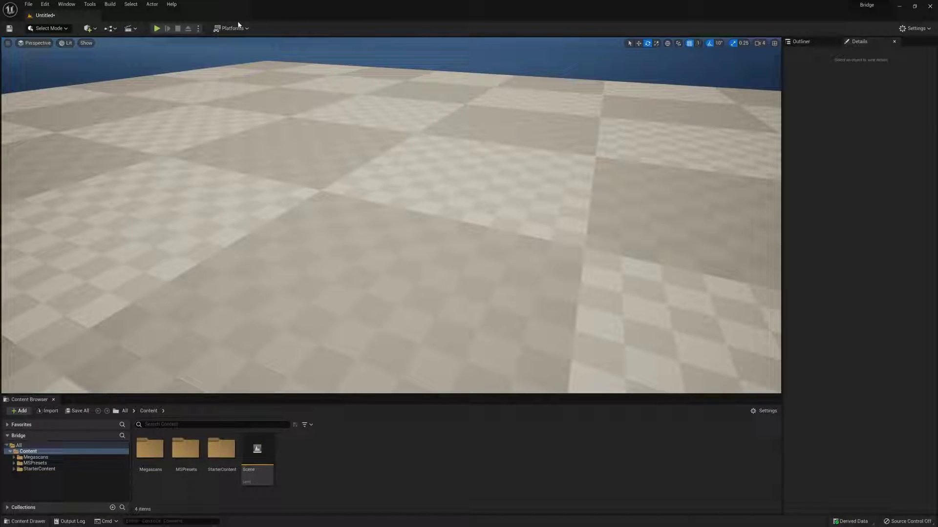
Open the Quick Add menu and browse its Shapes and Volumes submenus.
click(94, 29)
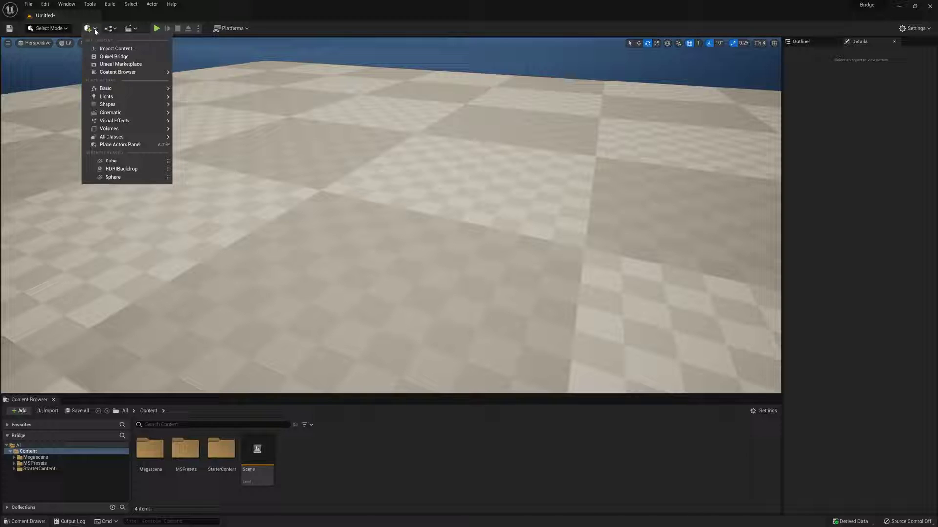
mouse_move(128, 107)
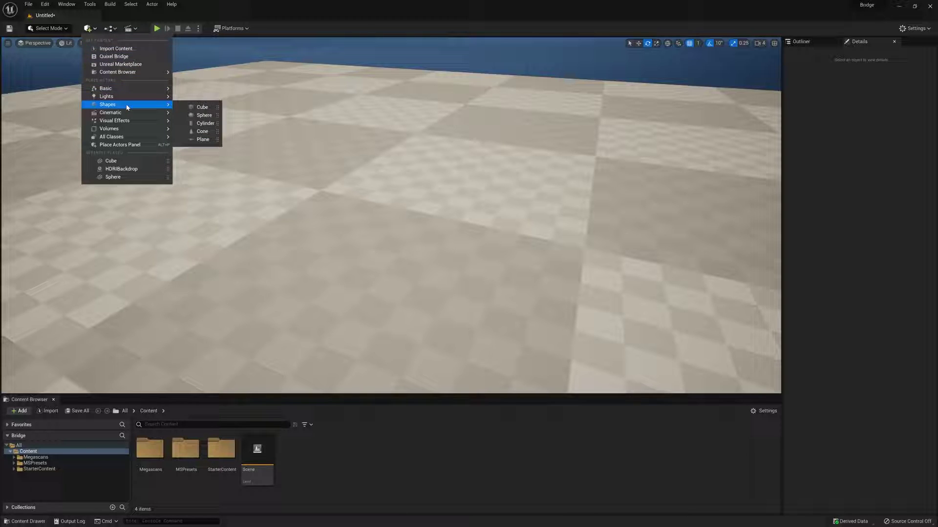
mouse_move(138, 130)
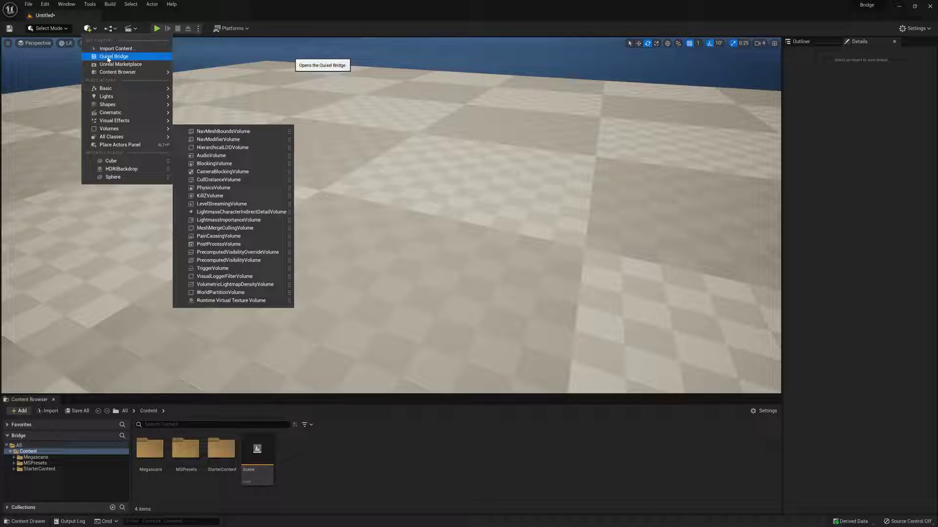
Open Quixel Bridge from Quick Add and enlarge its window over the viewport.
click(135, 57)
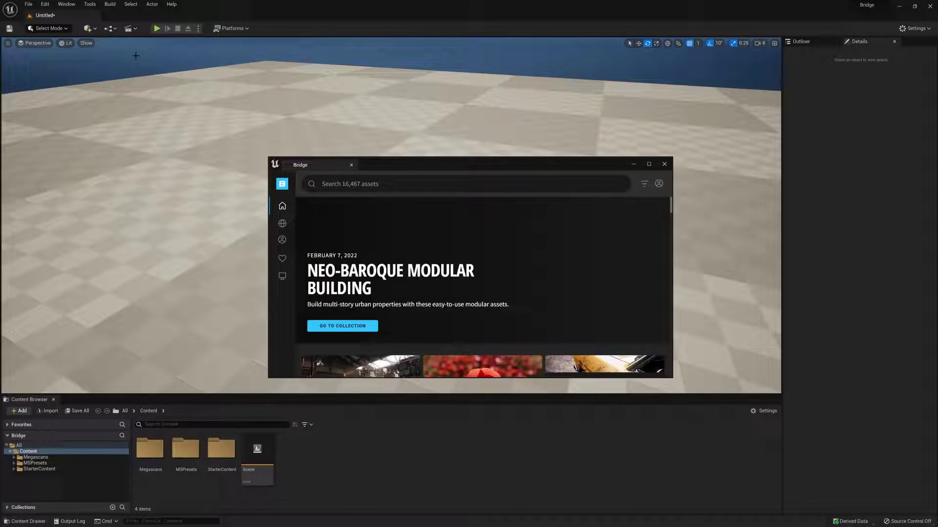
drag(267, 158, 82, 57)
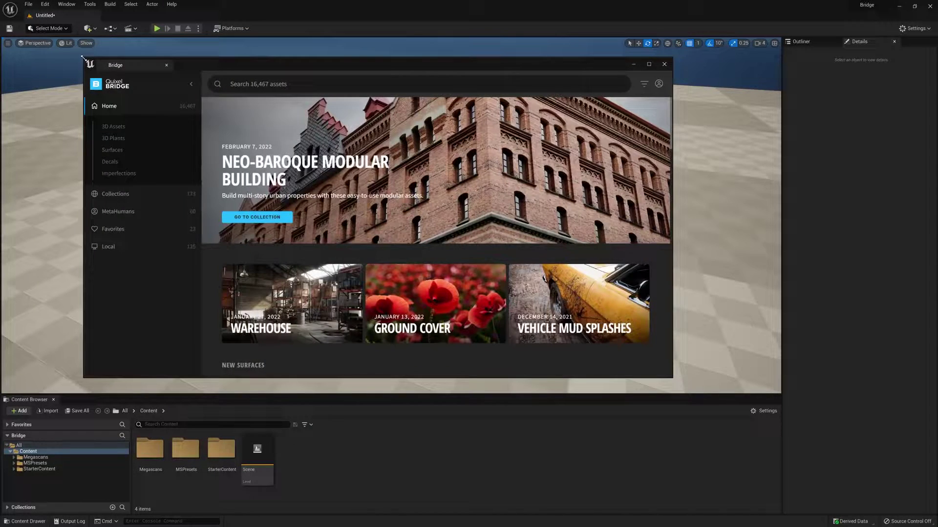
click(674, 380)
drag(673, 379, 685, 383)
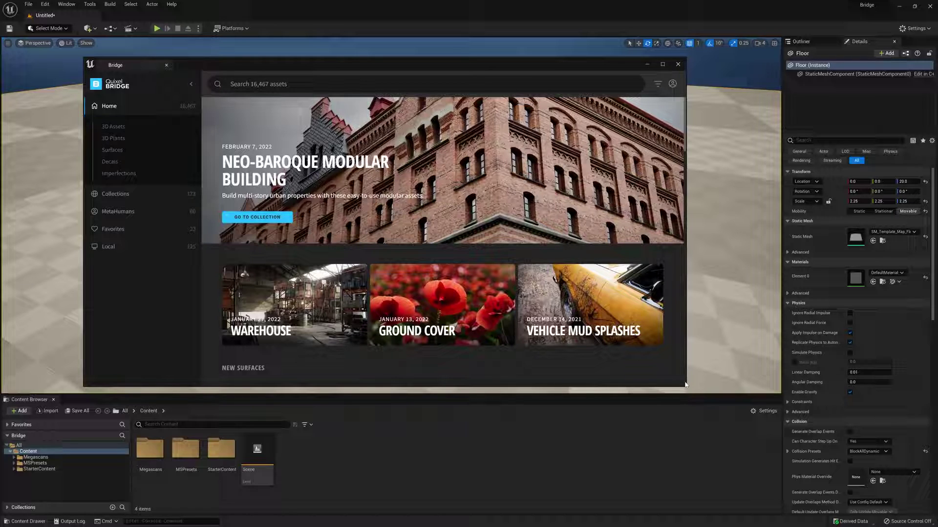
Sign in to Bridge from its account menu using Sign in with Epic Games.
click(672, 83)
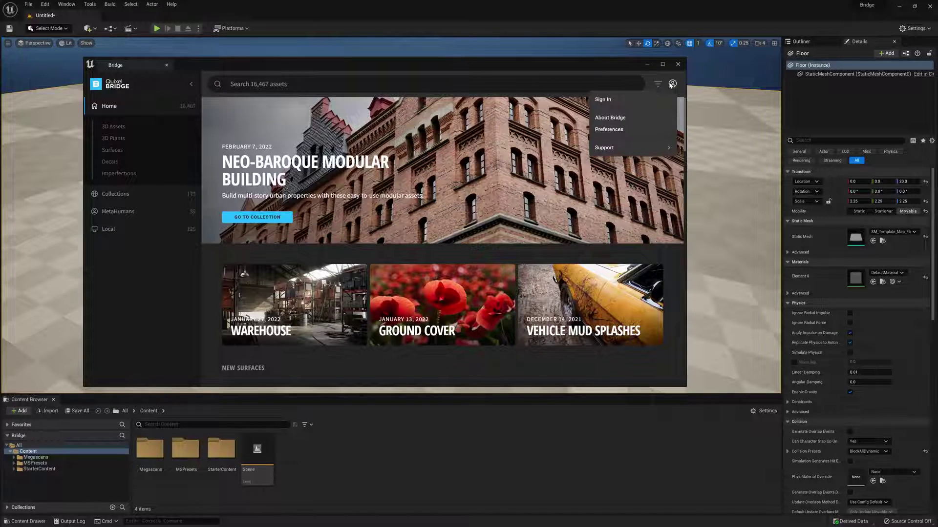
click(631, 101)
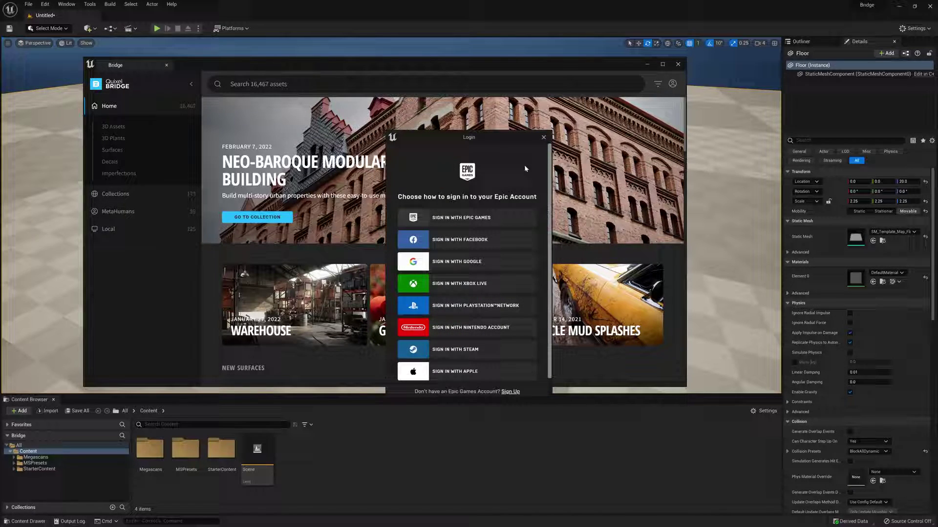
click(467, 220)
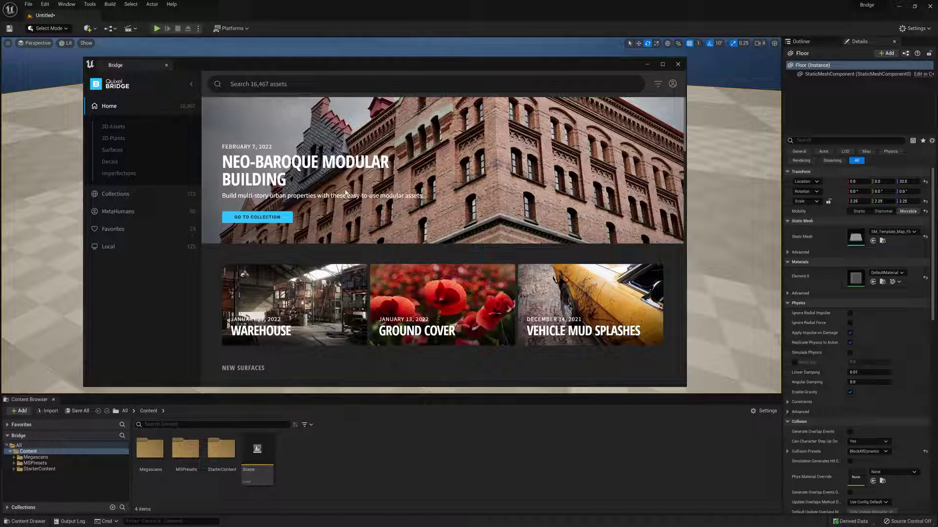
scroll(292, 277, down, 3)
scroll(256, 260, down, 5)
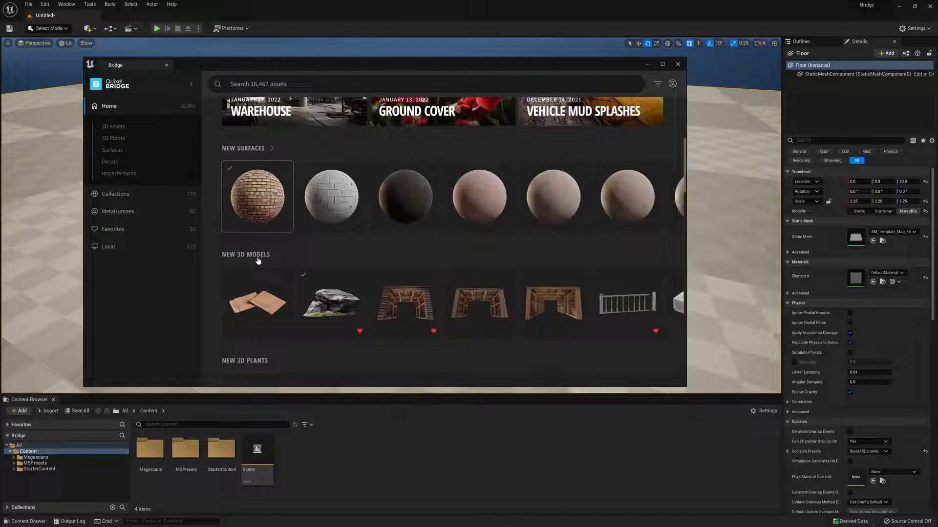
scroll(258, 255, down, 2)
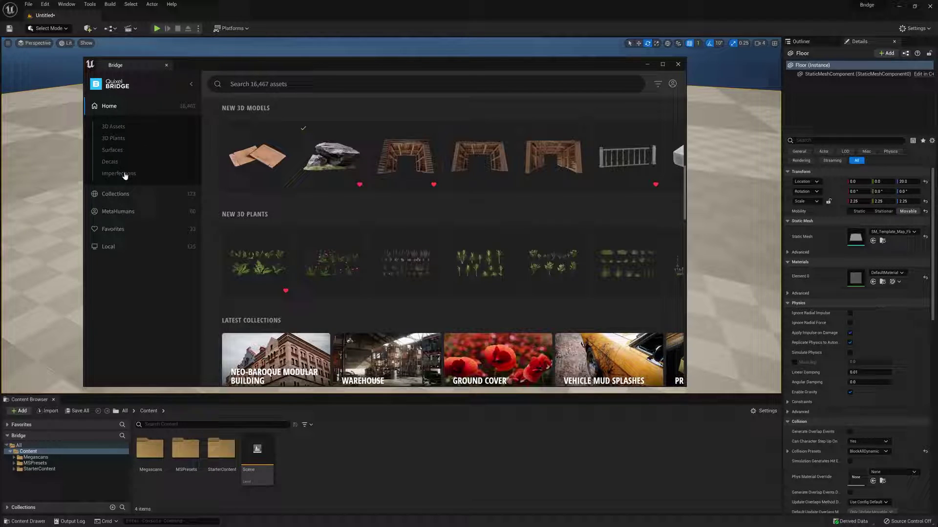
click(139, 195)
click(125, 243)
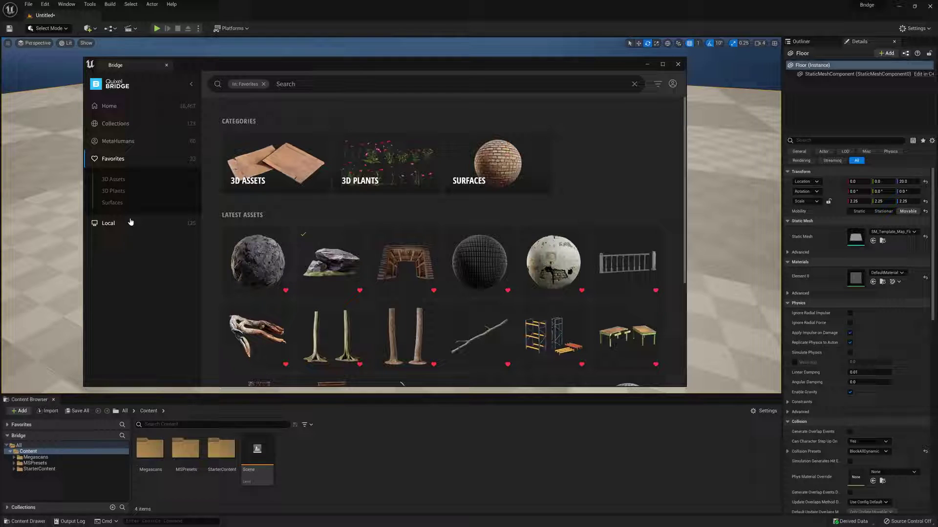
click(128, 223)
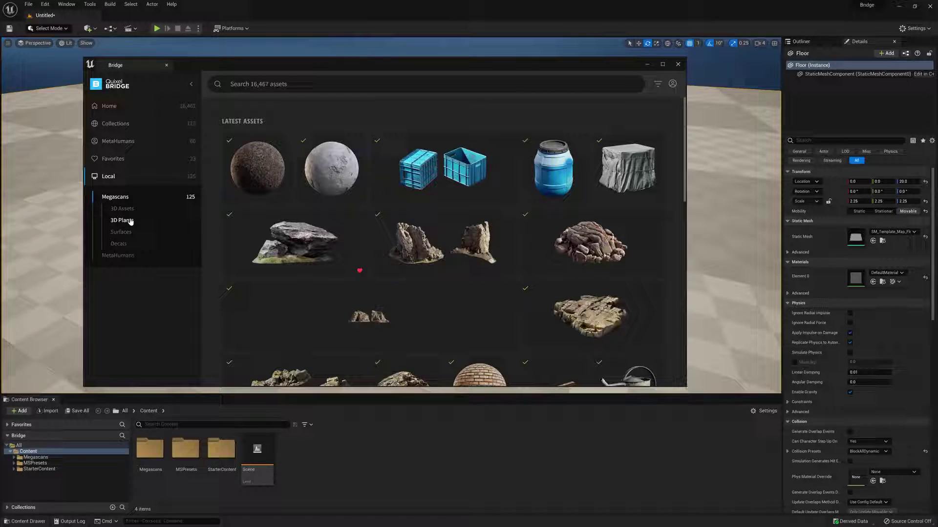
click(156, 142)
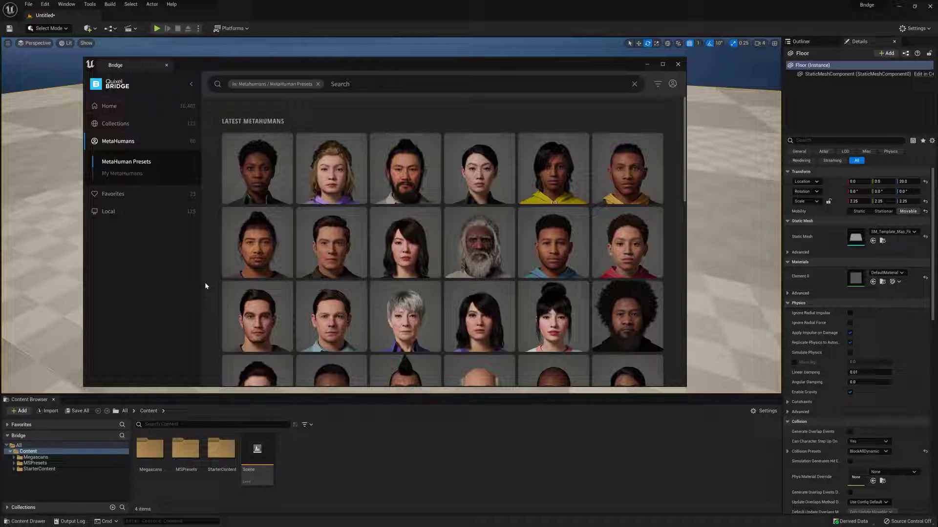
Search Bridge for 'rocks' and filter the results to 3D Assets.
click(132, 103)
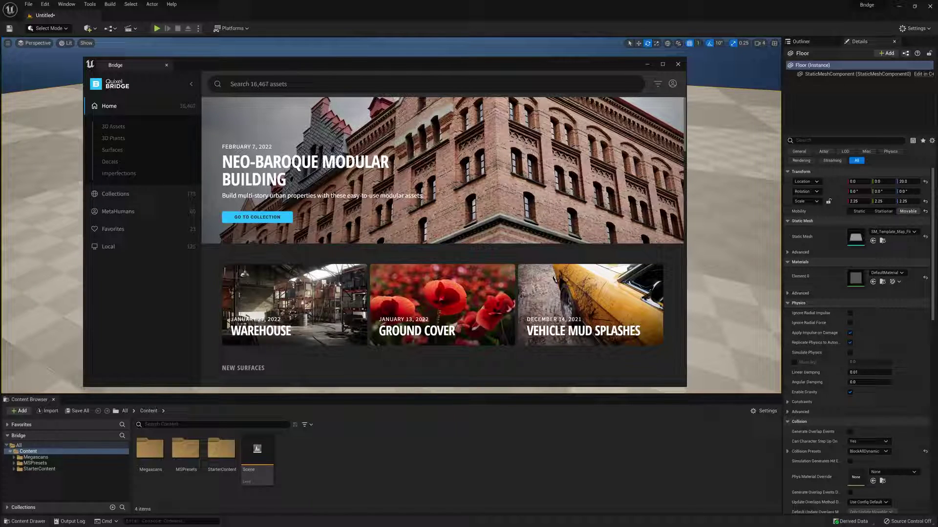
click(230, 84)
text(rocks)
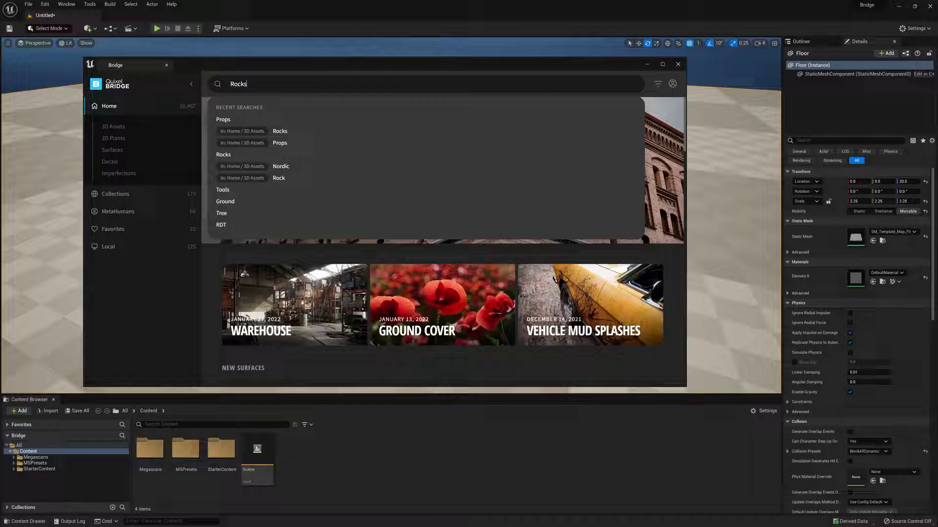
key(Return)
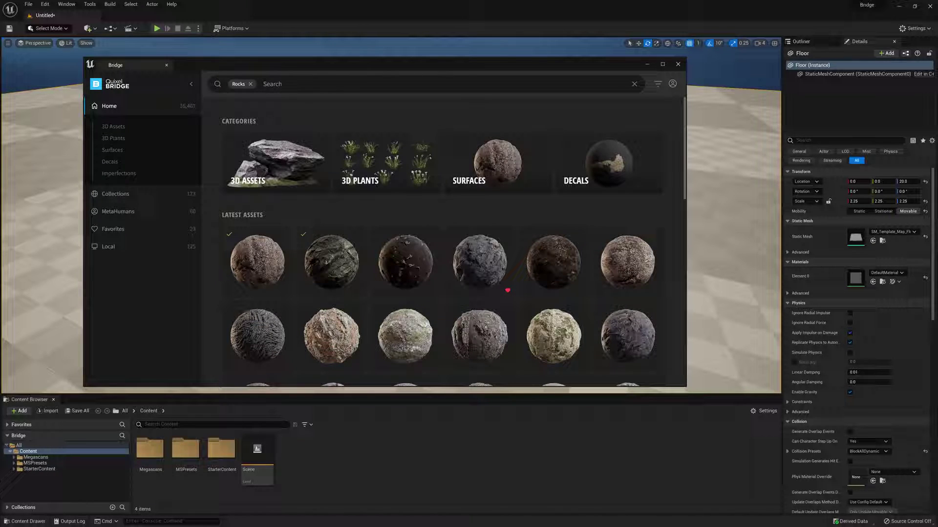
click(281, 155)
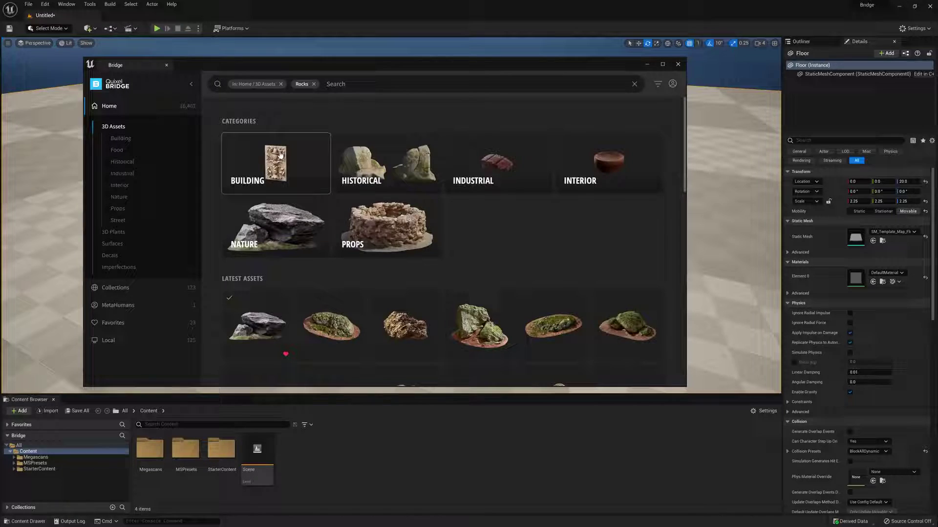
scroll(496, 238, down, 10)
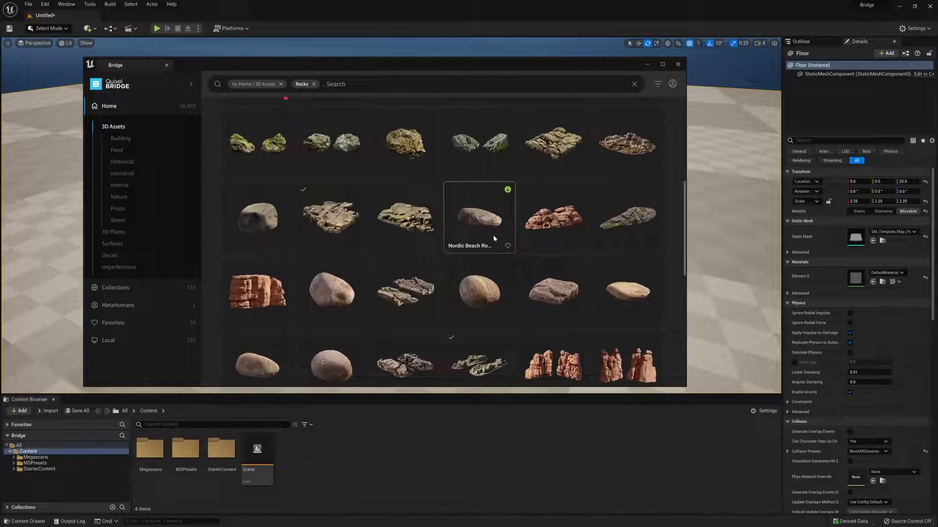
scroll(493, 239, down, 3)
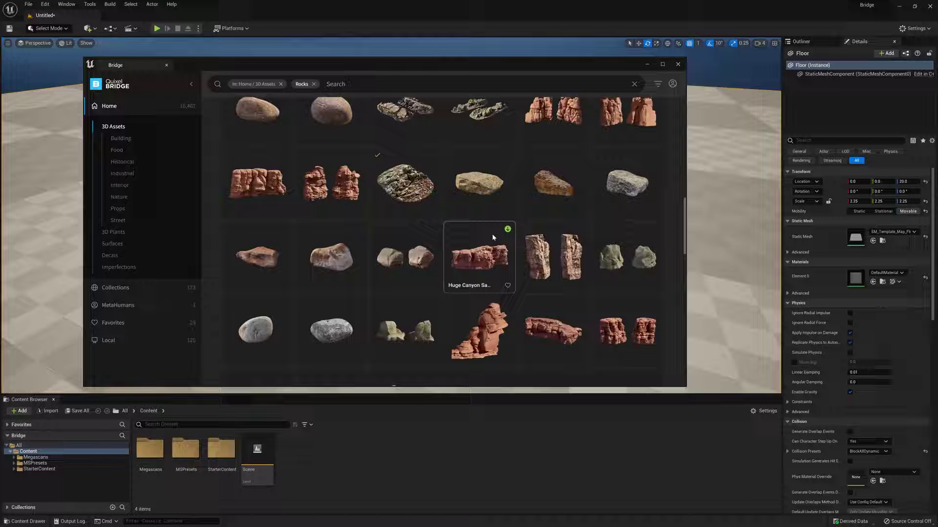
Dock Bridge along the left of the viewport and narrow it to widen the level view.
drag(151, 73, 860, 415)
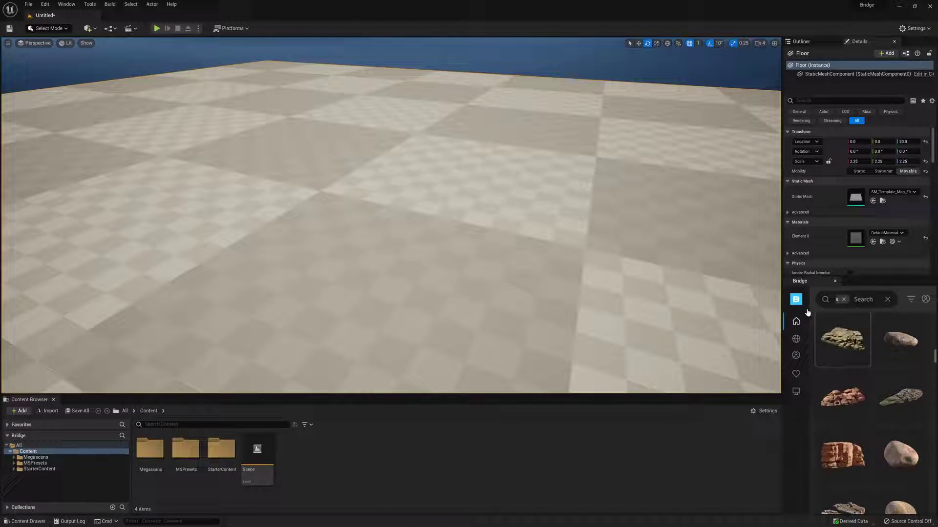
drag(801, 282, 81, 398)
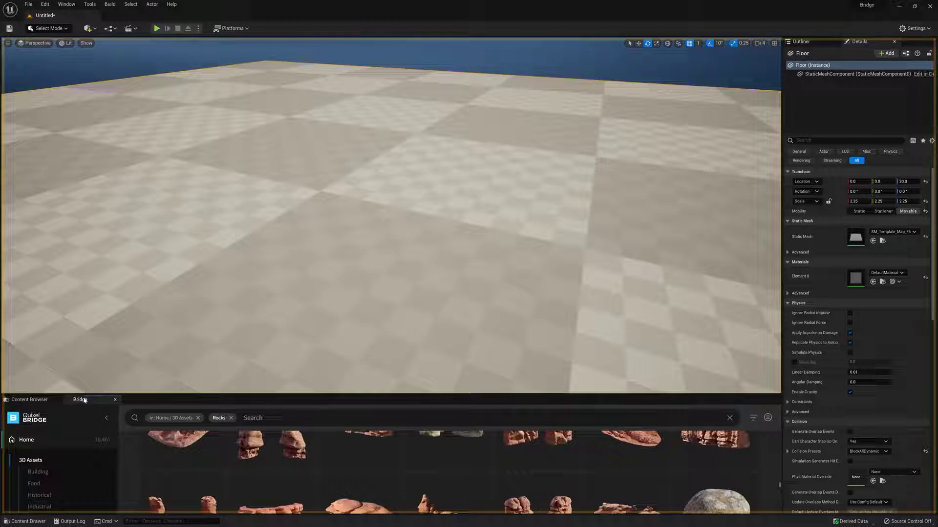
click(29, 400)
click(82, 401)
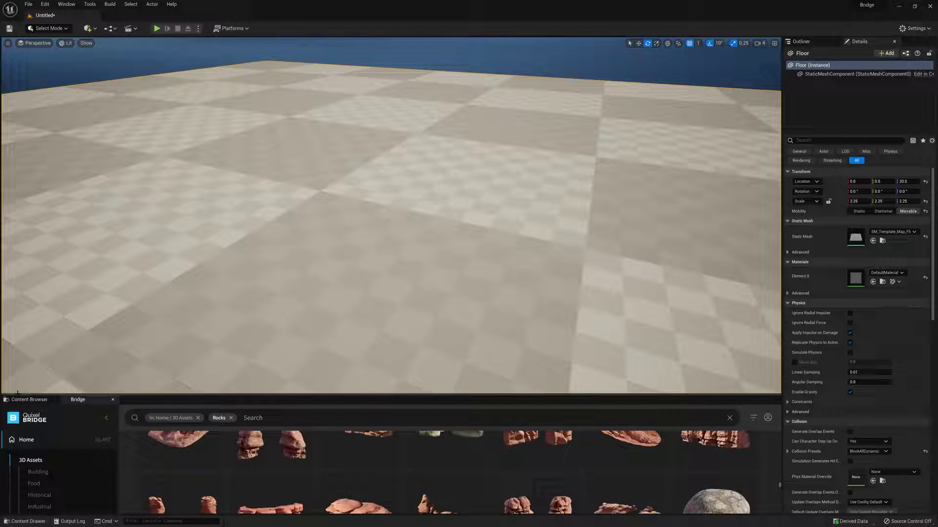
click(34, 400)
click(88, 401)
drag(90, 401, 15, 182)
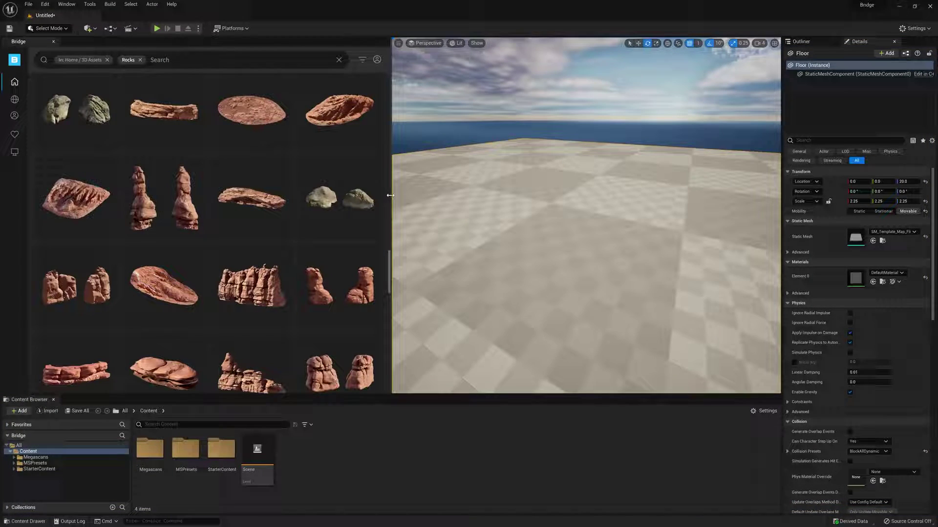
drag(380, 193, 255, 191)
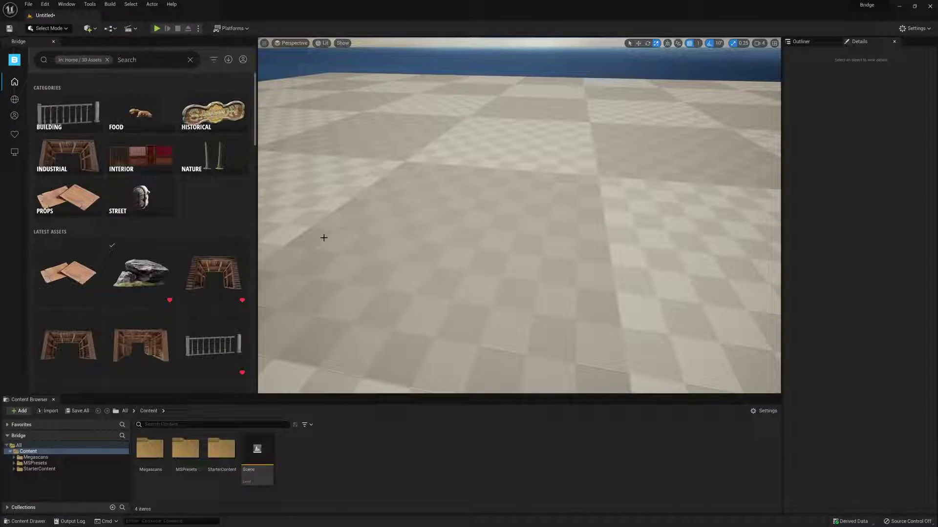
Search Bridge for 'stump' and open the Blacksmith Anvil's details.
click(147, 60)
text(stump)
key(Return)
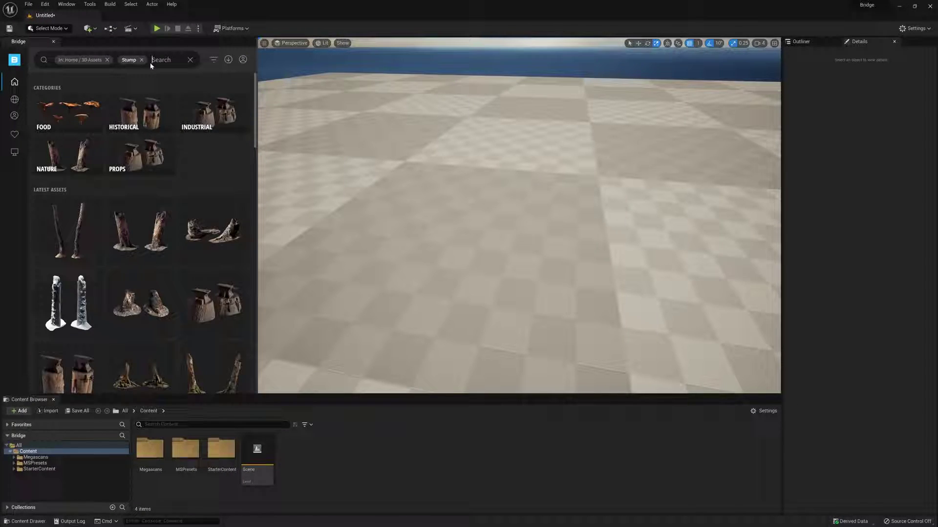
scroll(133, 109, down, 2)
scroll(136, 116, down, 1)
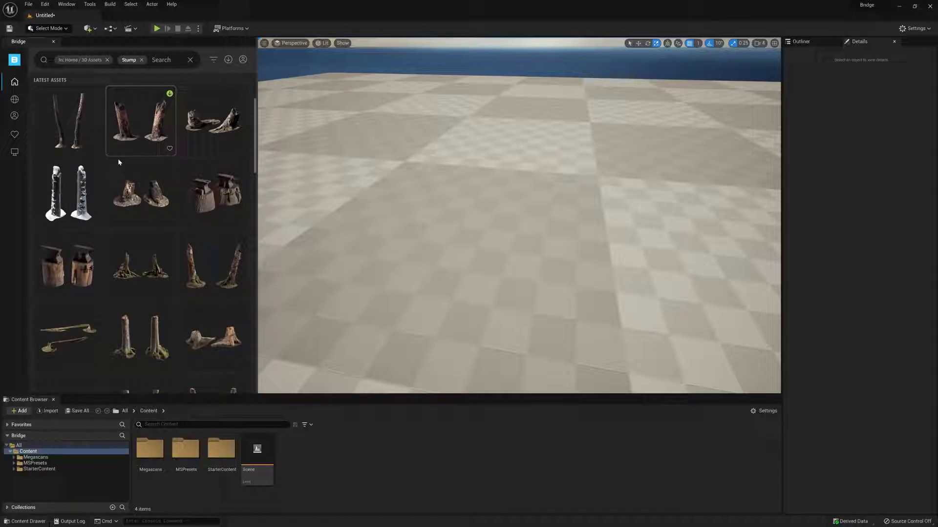
click(72, 258)
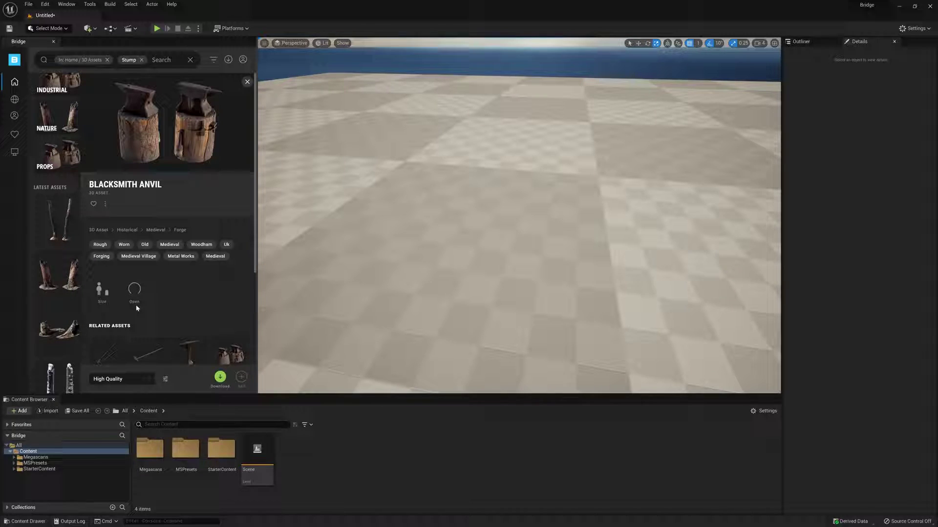
scroll(135, 305, down, 3)
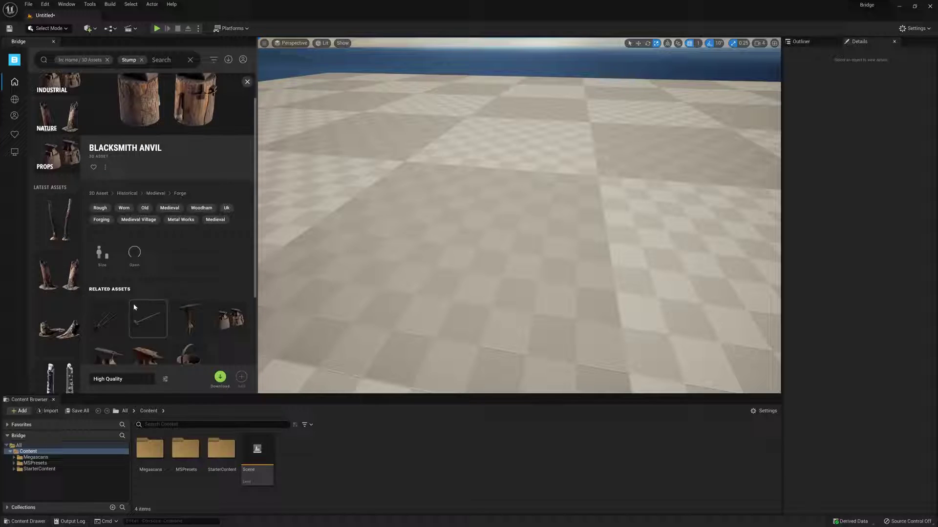
scroll(147, 299, down, 1)
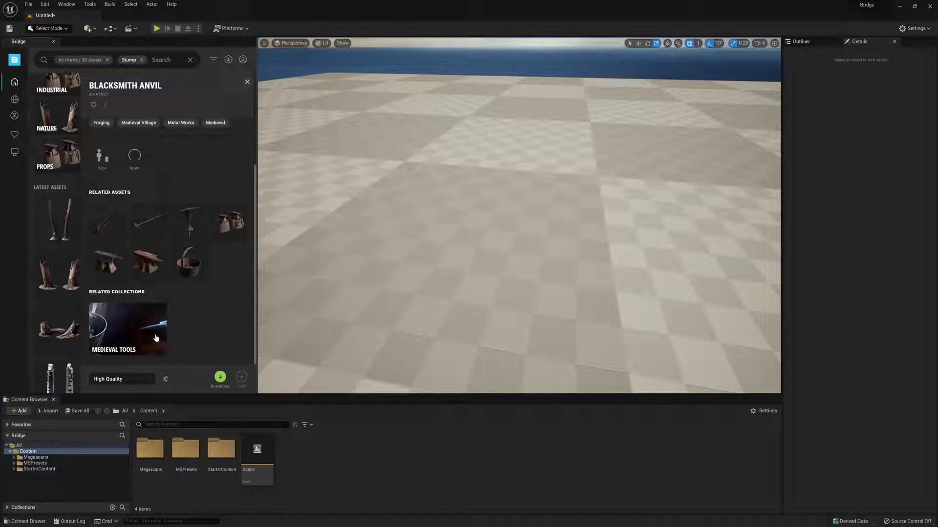
Choose Nanite as the Blacksmith Anvil's download quality.
click(151, 379)
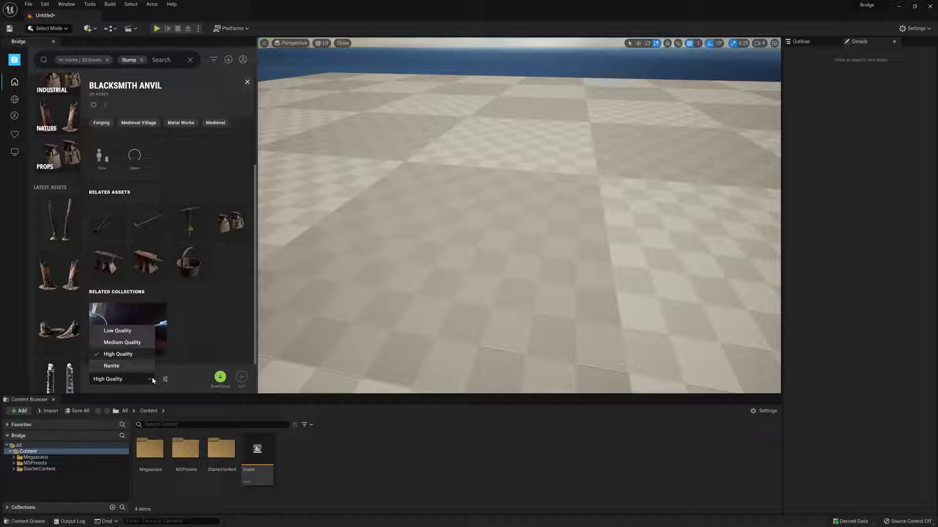
click(130, 368)
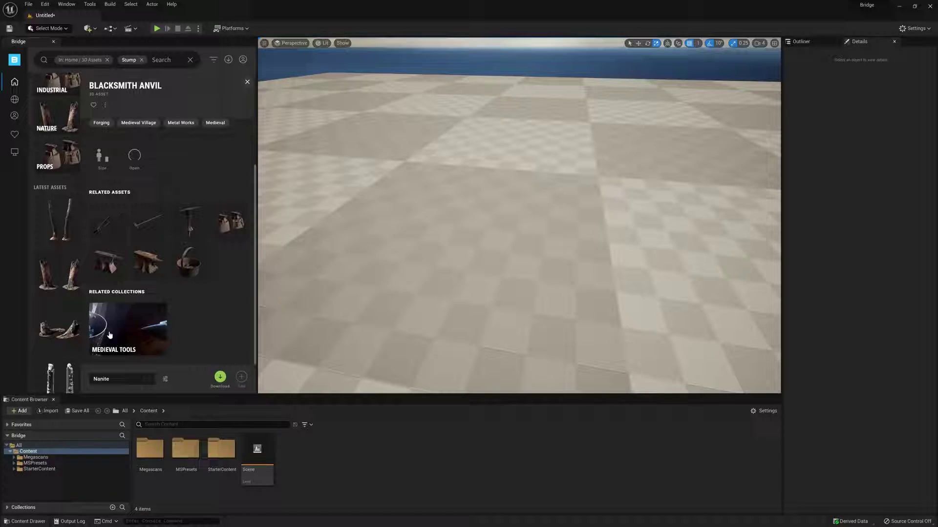
Place the Blacksmith Anvil on the floor of the level.
click(247, 82)
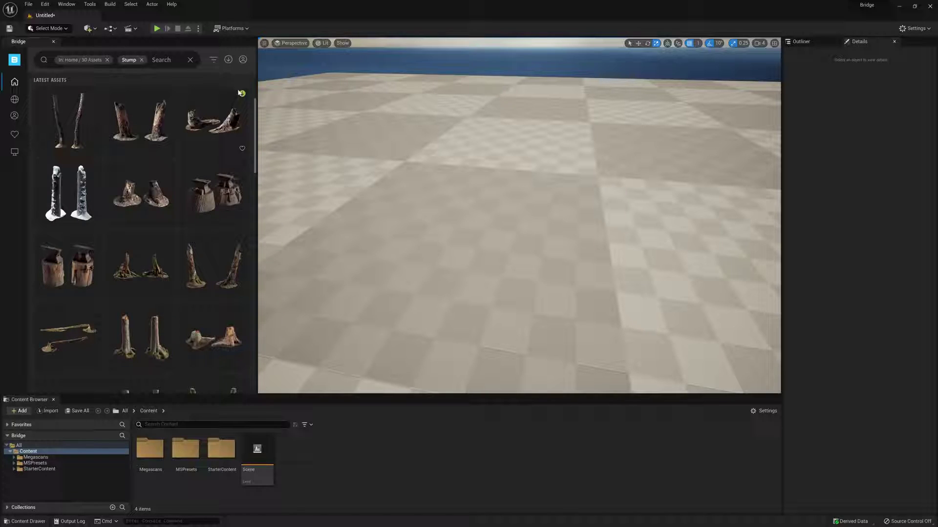
drag(51, 278, 490, 220)
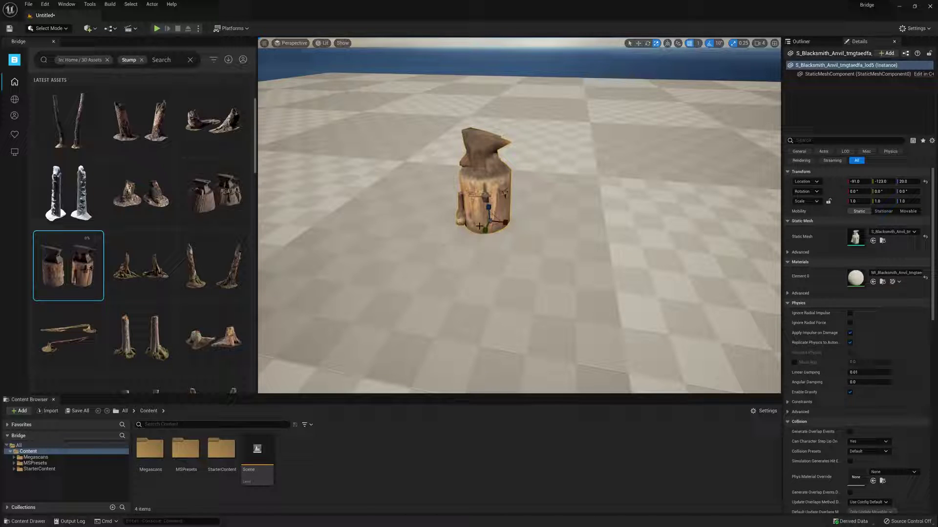
mouse_move(490, 220)
right_down()
mouse_move(478, 187)
mouse_move(485, 208)
mouse_move(510, 226)
mouse_move(490, 217)
mouse_move(530, 201)
mouse_move(481, 220)
mouse_move(434, 213)
mouse_move(490, 215)
right_up()
key(w)
key(a)
key(s)
Orbit around the anvil stump, briefly checking it in wireframe before returning to lit view.
key(Escape)
key(d)
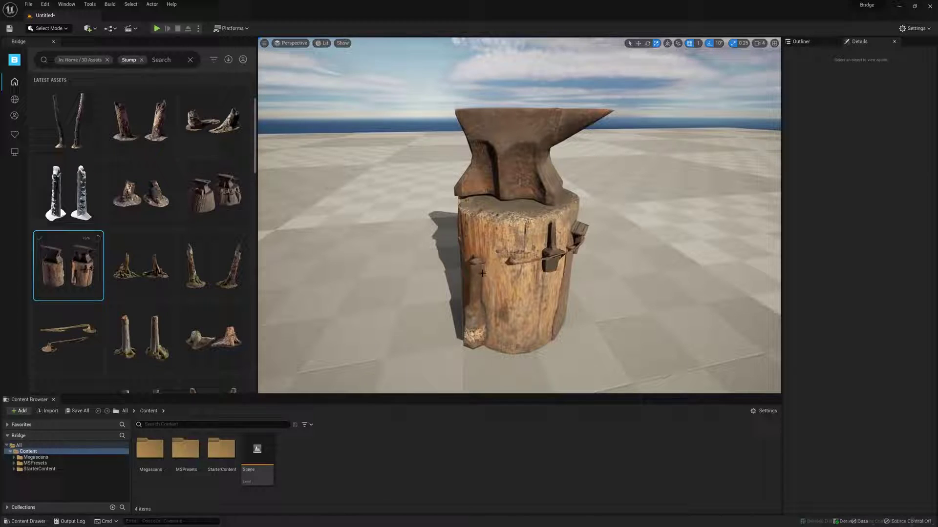
right_drag(482, 273, 482, 273)
key(alt+2)
key(alt+4)
right_drag(519, 234, 519, 234)
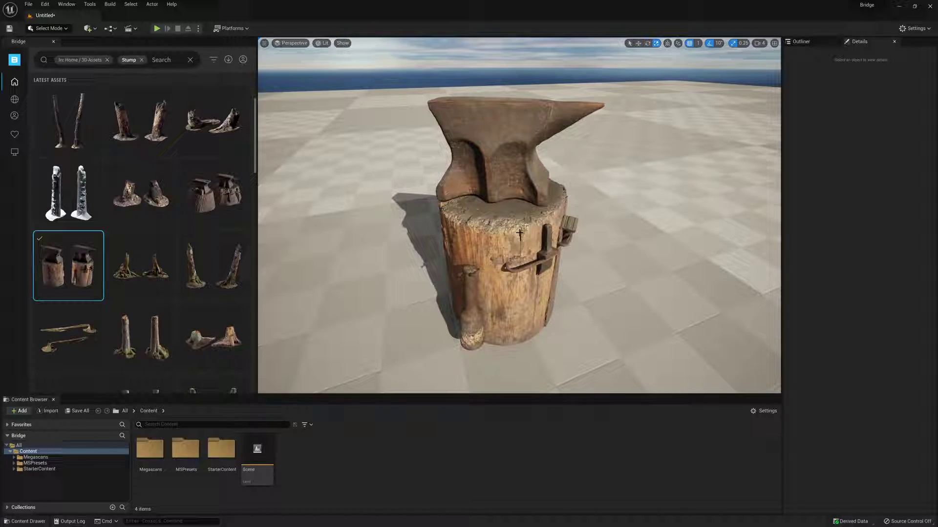
Search Bridge for 'Tools' and place the Splitting Maul on top of the anvil.
click(142, 63)
click(143, 62)
text(Tools)
key(Return)
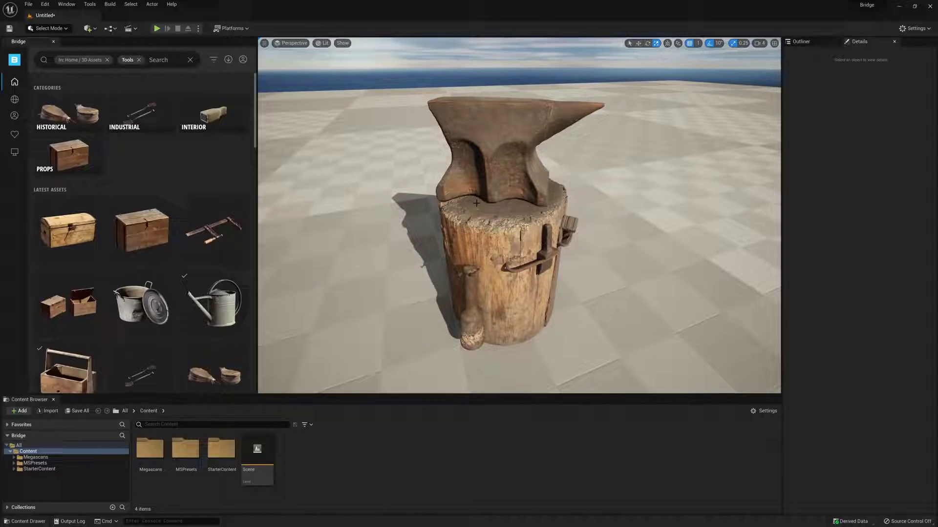
right_drag(428, 205, 429, 205)
scroll(166, 235, down, 5)
drag(68, 264, 429, 224)
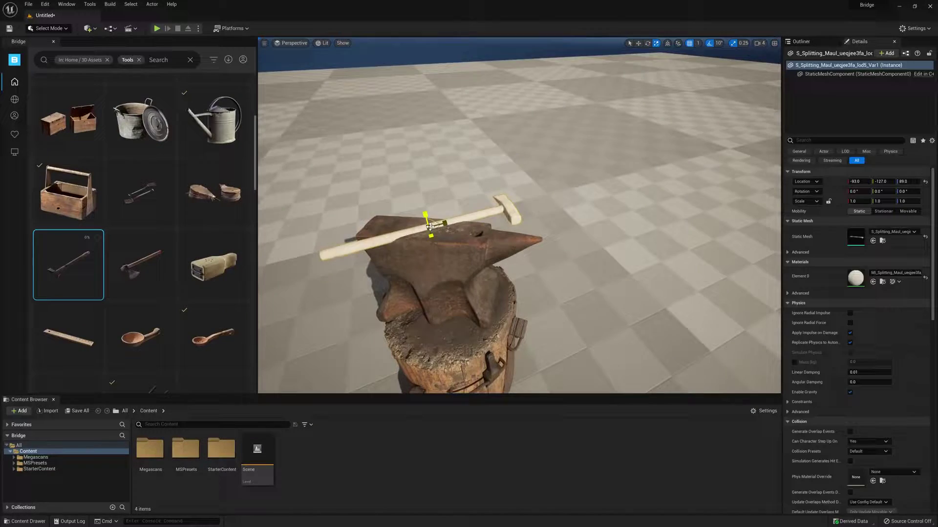
Prop the Blacksmith Tongs against the anvil stump, tilted to -20 degrees.
scroll(169, 222, down, 5)
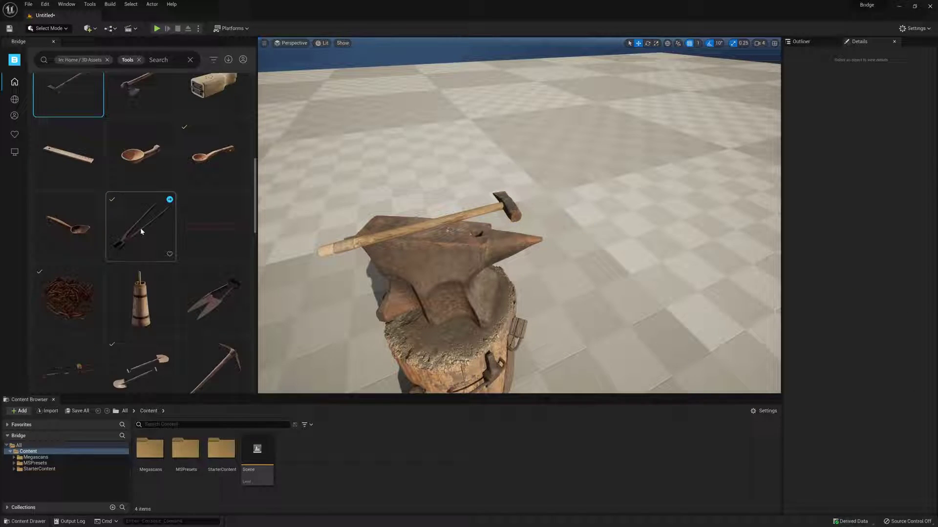
drag(139, 228, 450, 328)
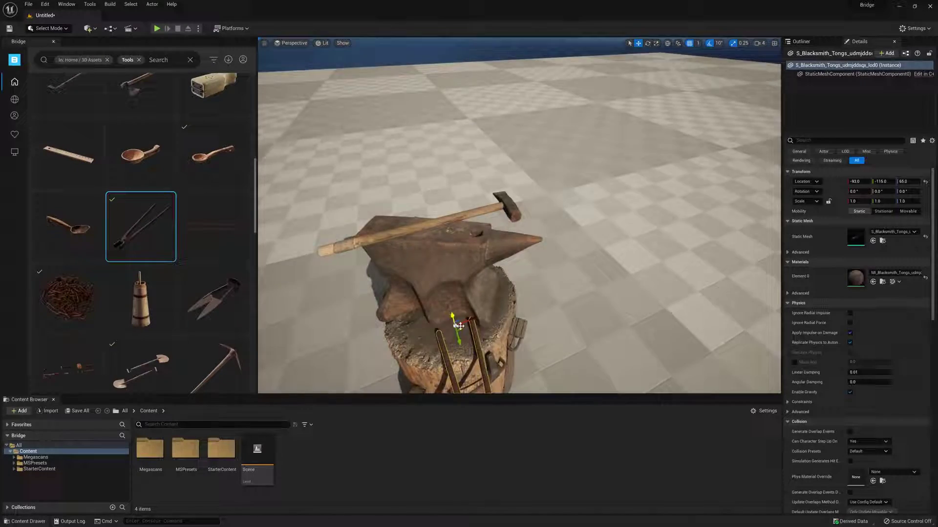
right_drag(454, 320, 454, 320)
key(e)
drag(470, 244, 469, 229)
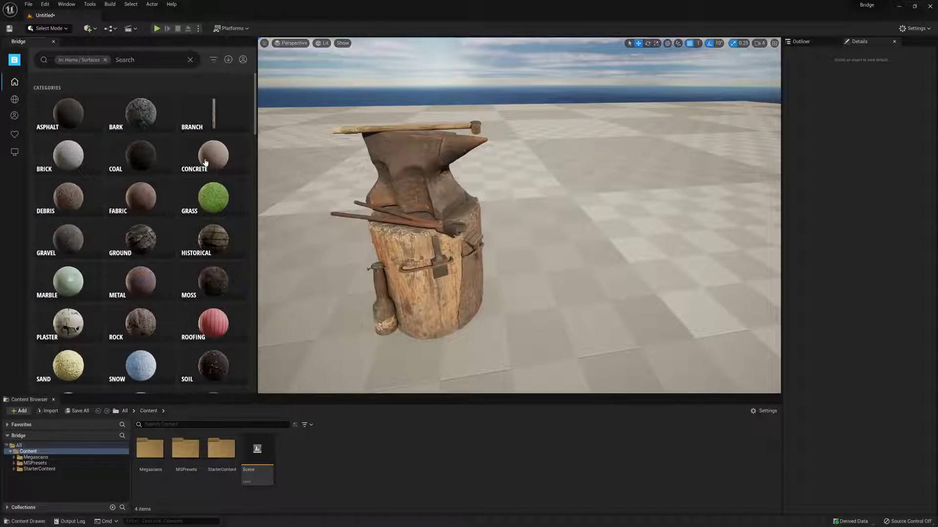
Drop a concrete sample sphere from the Concrete surfaces beside the anvil and orbit around it.
click(205, 162)
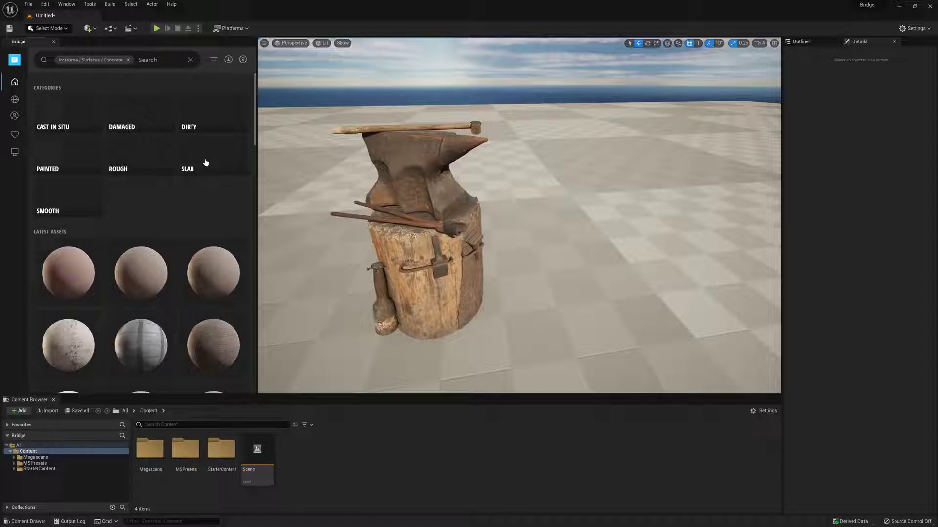
scroll(193, 196, down, 3)
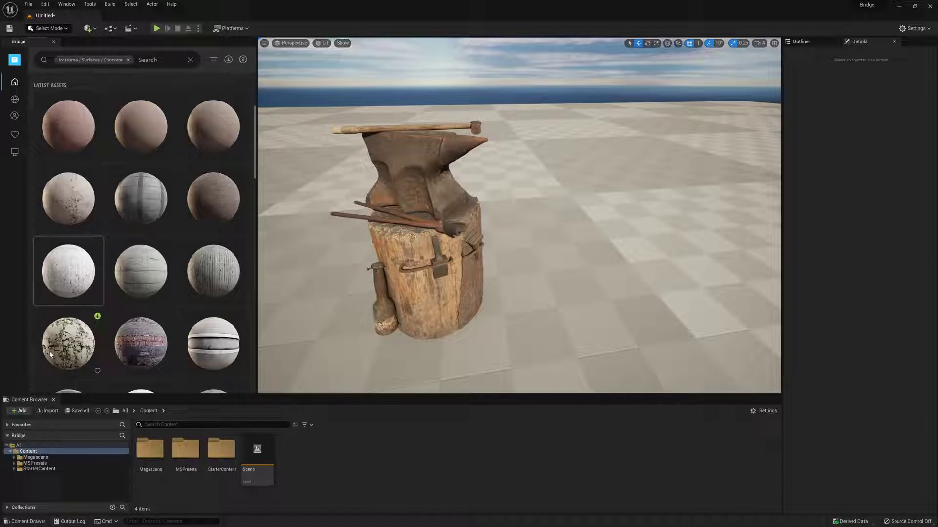
drag(69, 343, 580, 263)
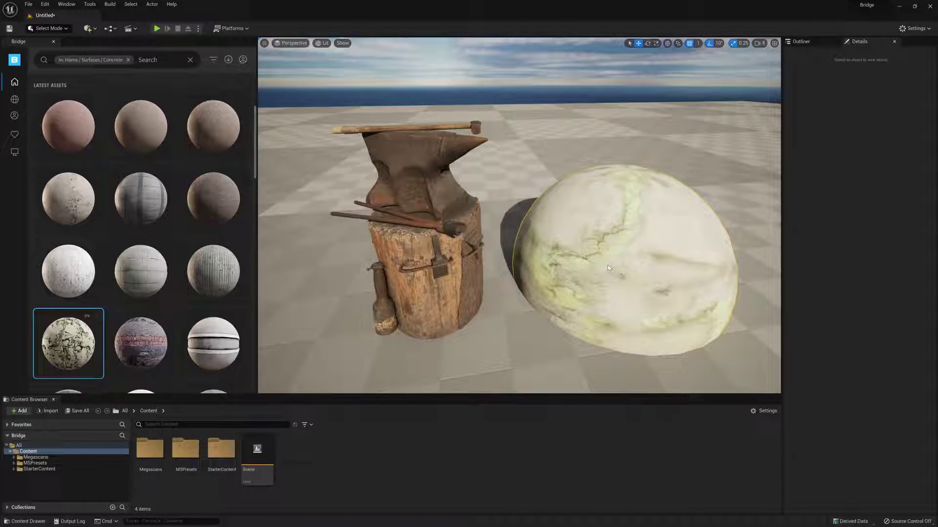
right_drag(608, 268, 503, 281)
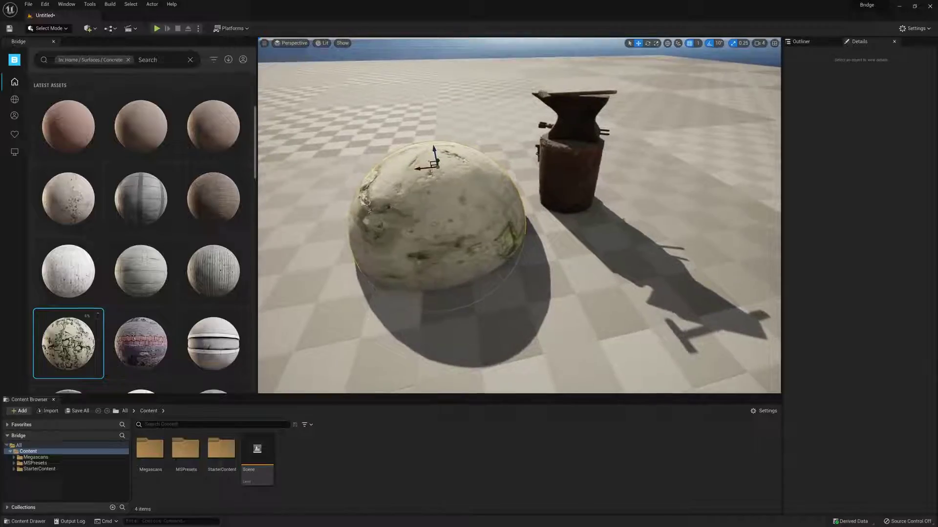
right_drag(519, 215, 459, 219)
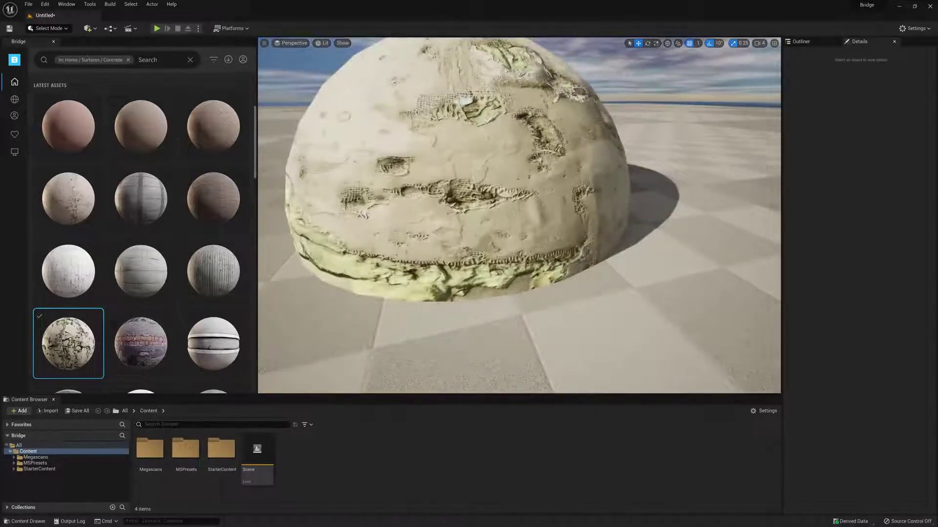
right_drag(562, 274, 554, 273)
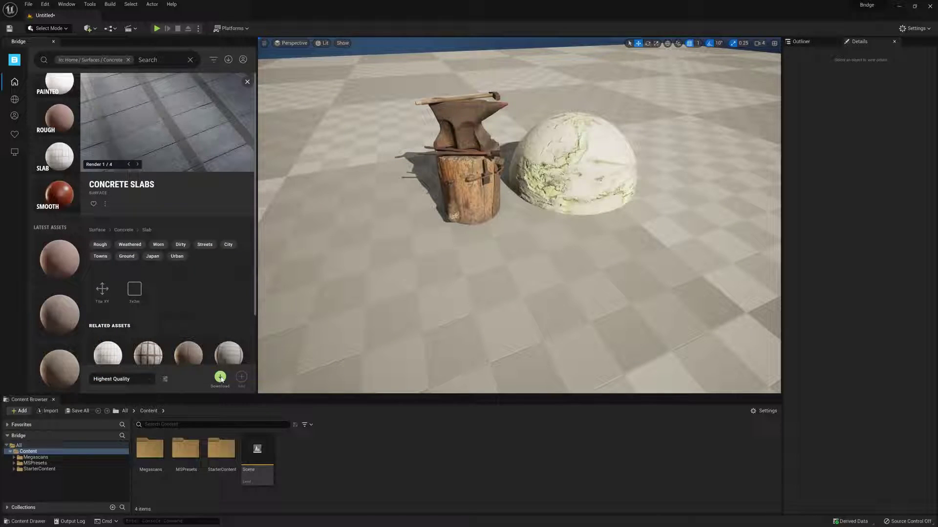
Download and import Concrete Slabs, then open its Megascans > Surfaces folder.
click(220, 378)
click(243, 383)
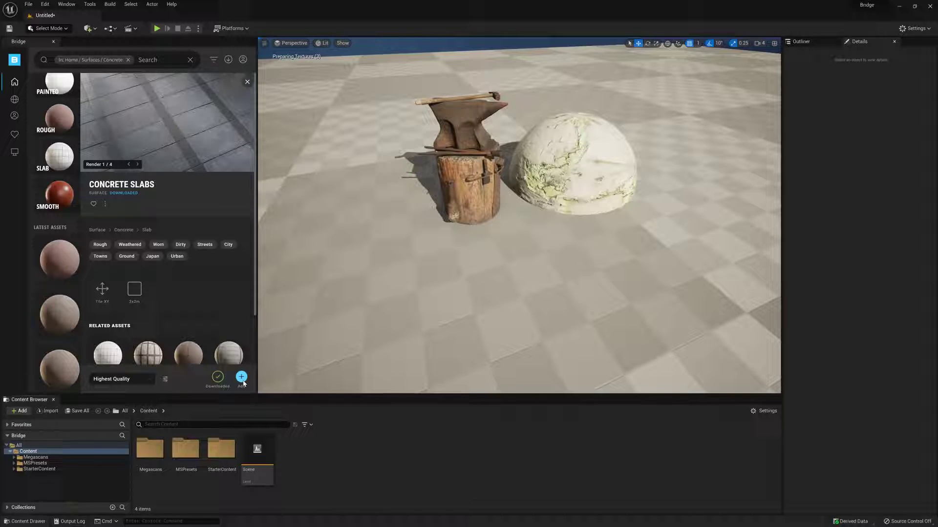
double_click(151, 449)
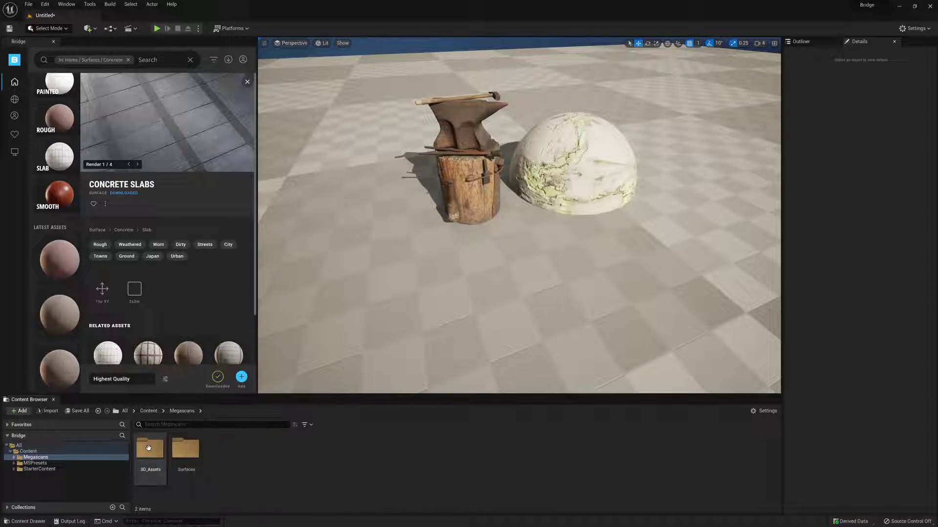
double_click(185, 448)
double_click(150, 448)
Drag the Concrete Slabs material onto the floor and zoom in to check it.
drag(145, 450, 411, 326)
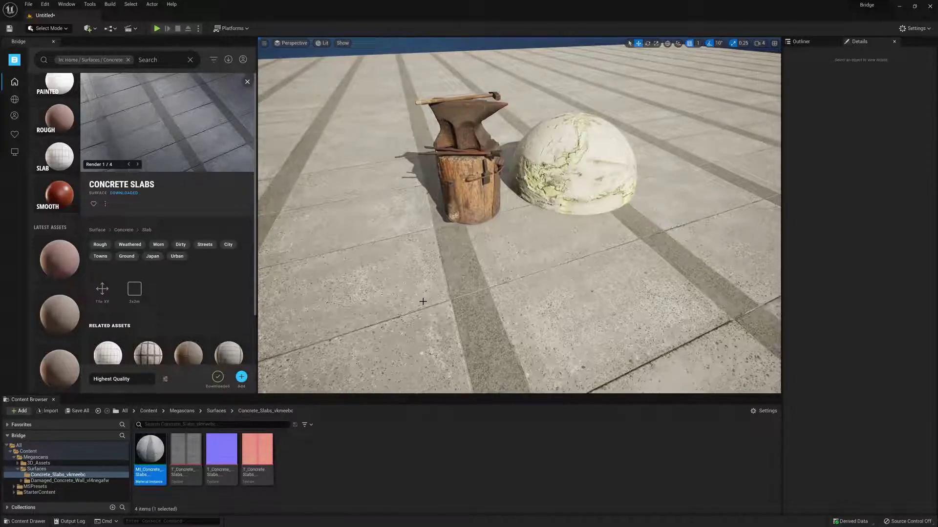
right_drag(411, 326, 420, 352)
key(w)
scroll(519, 215, up, 3)
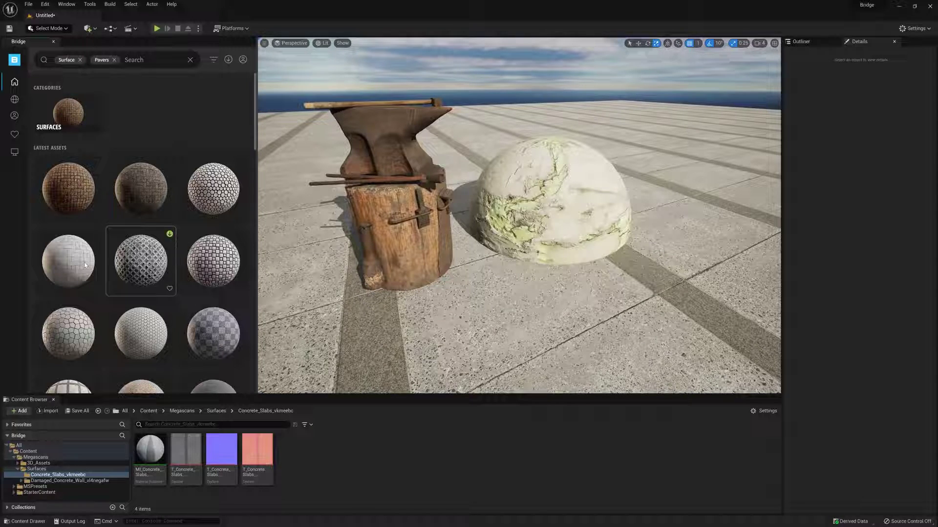
Review Concrete Pavers' Megascans import settings, select the floor, then download and add the surface.
click(69, 261)
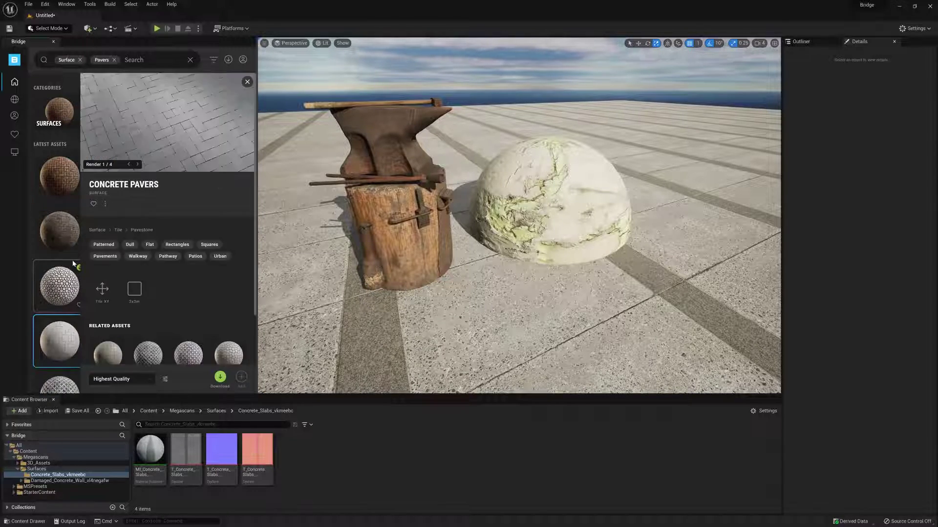
click(165, 380)
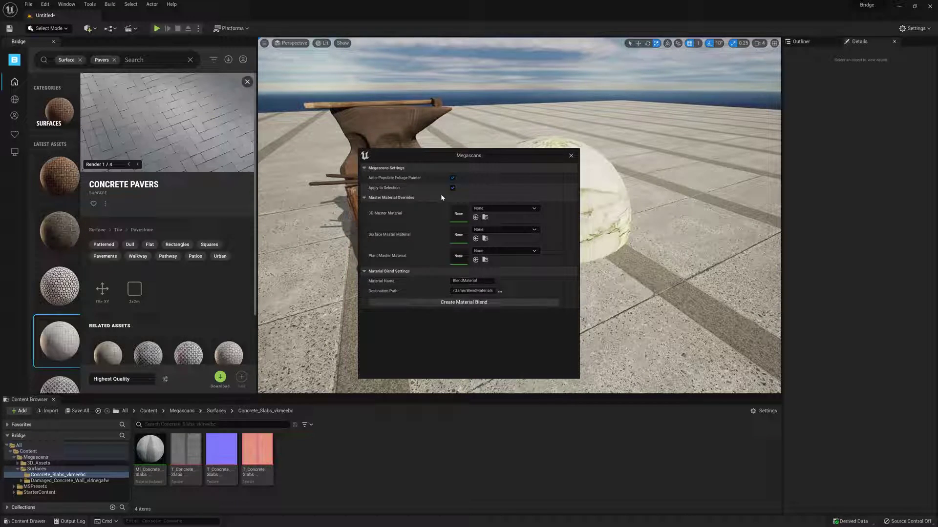
click(313, 282)
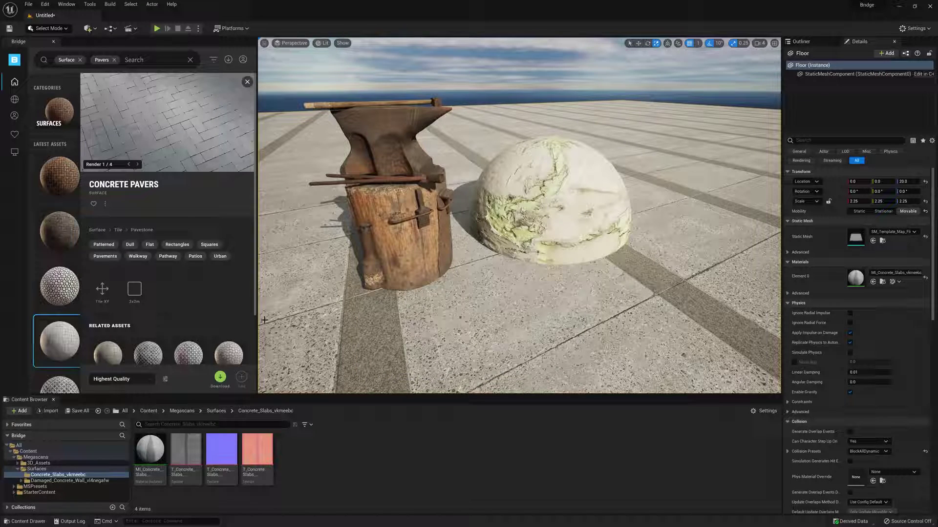
click(220, 377)
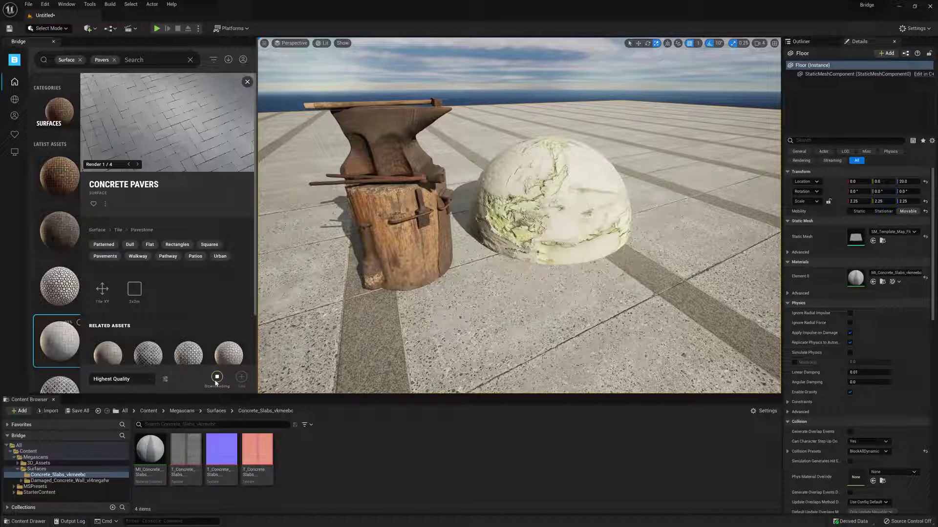
click(239, 380)
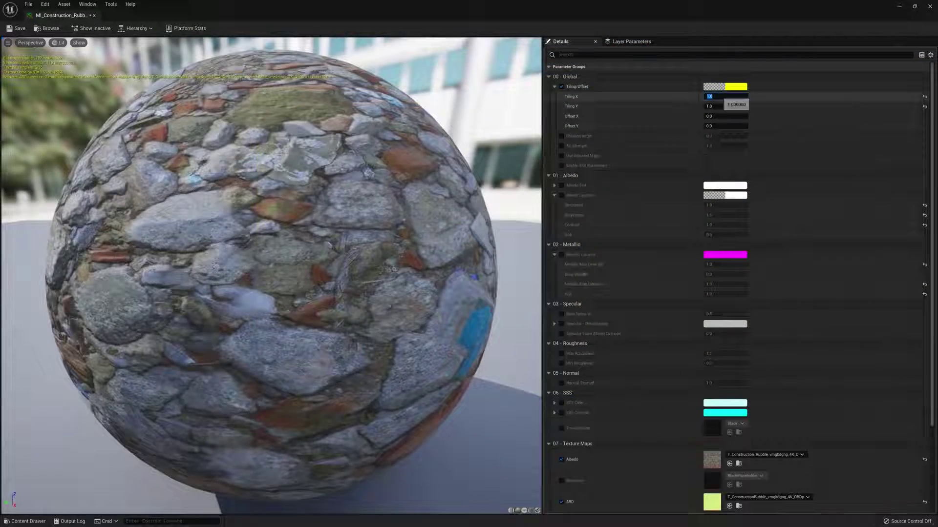
Enable Albedo Tint on the rubble material and set it to pale yellow.
click(562, 185)
click(723, 186)
mouse_move(773, 249)
mouse_down()
mouse_move(787, 250)
mouse_move(780, 262)
mouse_move(772, 256)
mouse_up()
click(830, 370)
Lower Max Roughness to about 0.31, enable Normal Strength, and turn on Metallic Luminance.
click(562, 353)
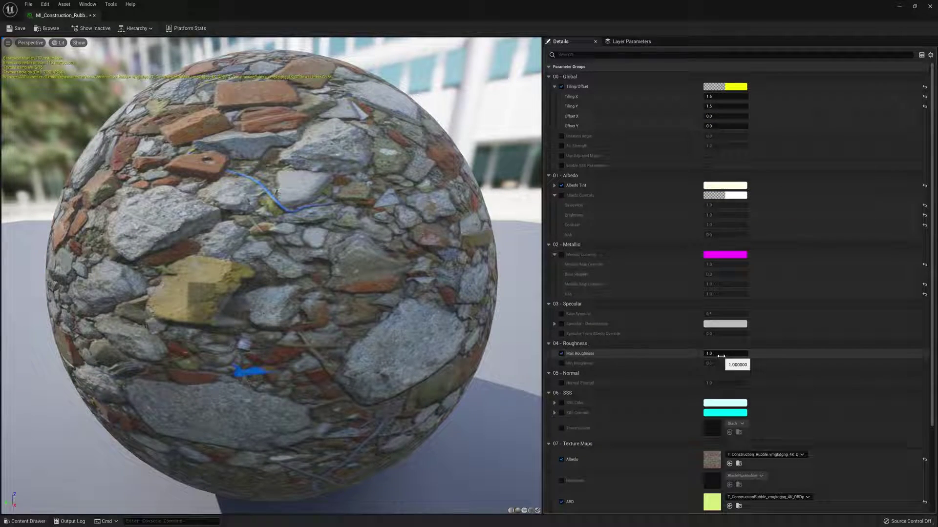
drag(722, 354, 713, 383)
click(561, 383)
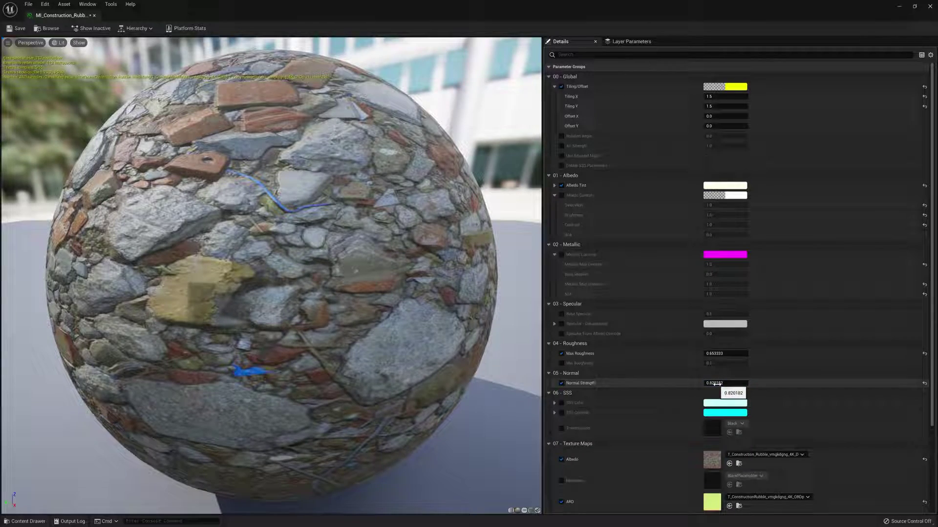
click(561, 255)
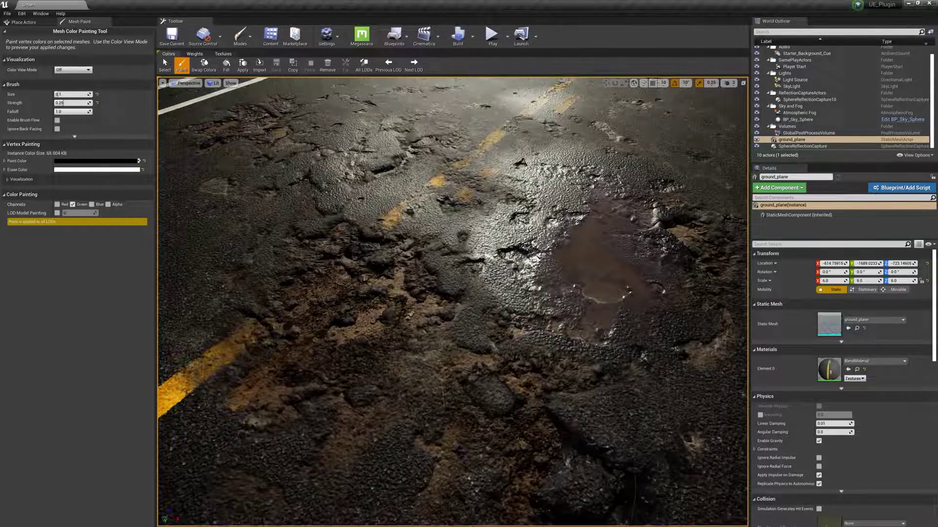
drag(490, 131, 507, 125)
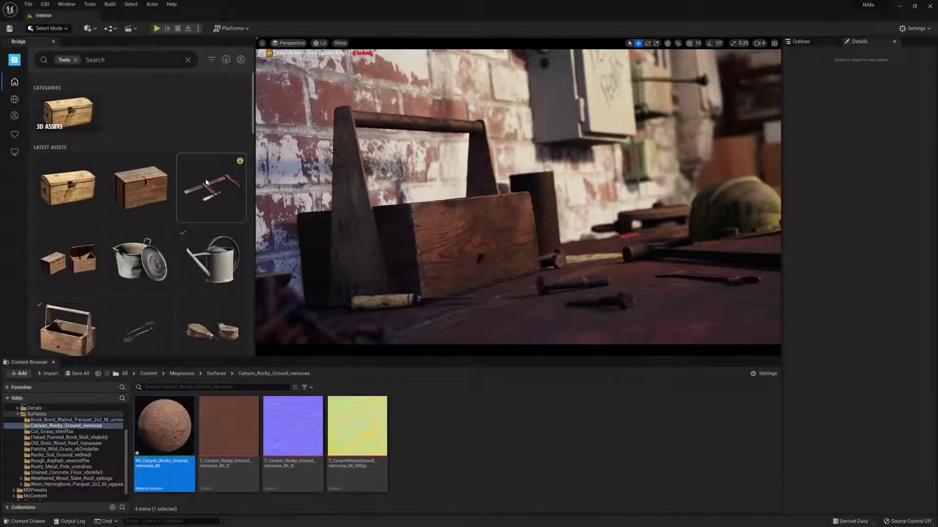
Place the rusty bar clamp, rotate it 90° to lie flat, and shrink it to about 0.59.
drag(206, 183, 497, 279)
key(e)
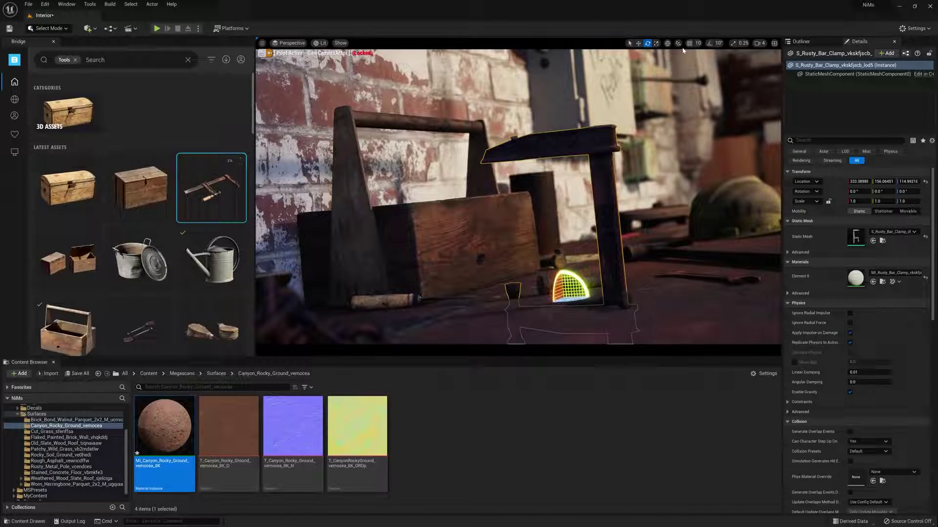
click(710, 44)
mouse_move(556, 286)
mouse_down()
mouse_move(562, 295)
mouse_move(563, 278)
mouse_up()
click(709, 43)
key(w)
key(r)
drag(563, 296, 560, 304)
Slide the clamp into place along the workbench, then drop a blue plastic crate on the street.
key(w)
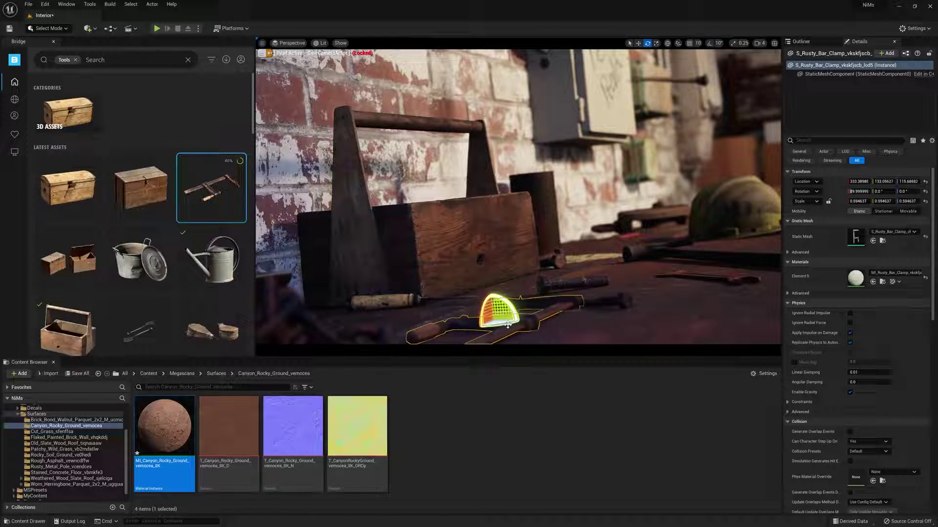
drag(508, 324, 537, 323)
key(w)
drag(496, 319, 645, 311)
key(Escape)
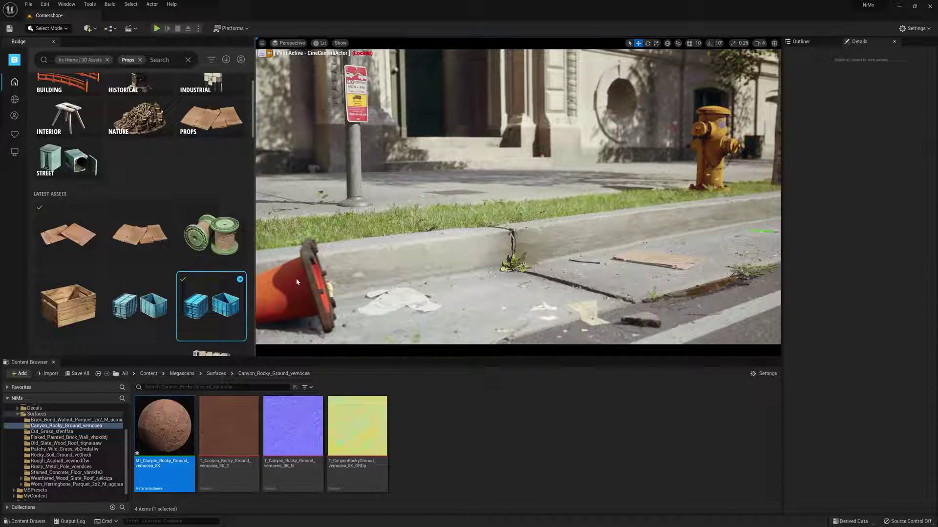
drag(297, 282, 582, 192)
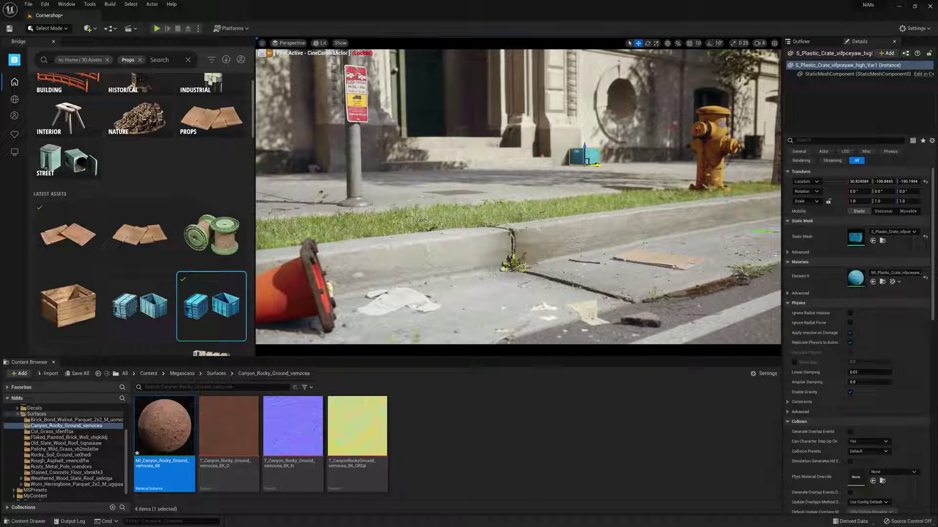